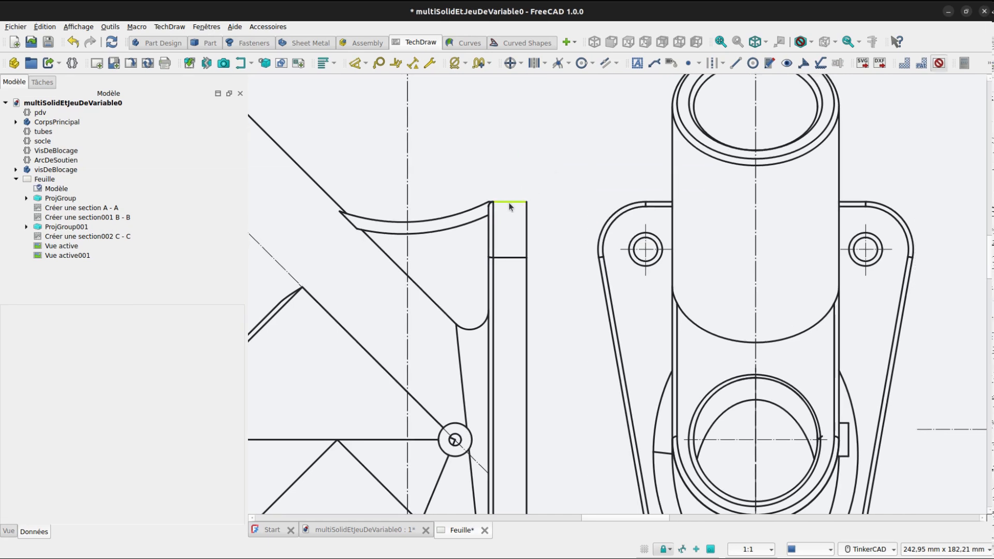
Dimension the base plate's full thickness between its outer vertical edges in the front view, placing the dimension above the plate.
left_click(494, 224)
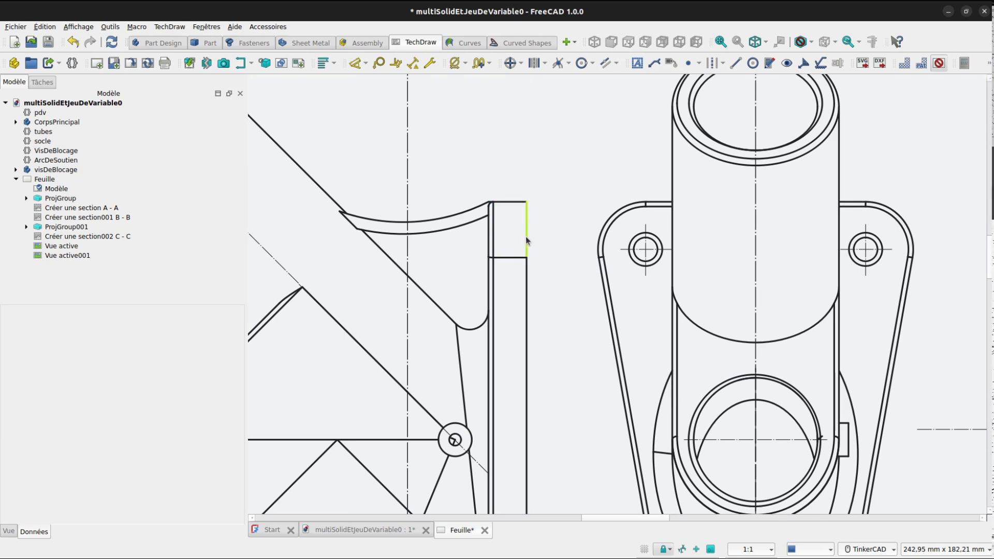
left_click(355, 63)
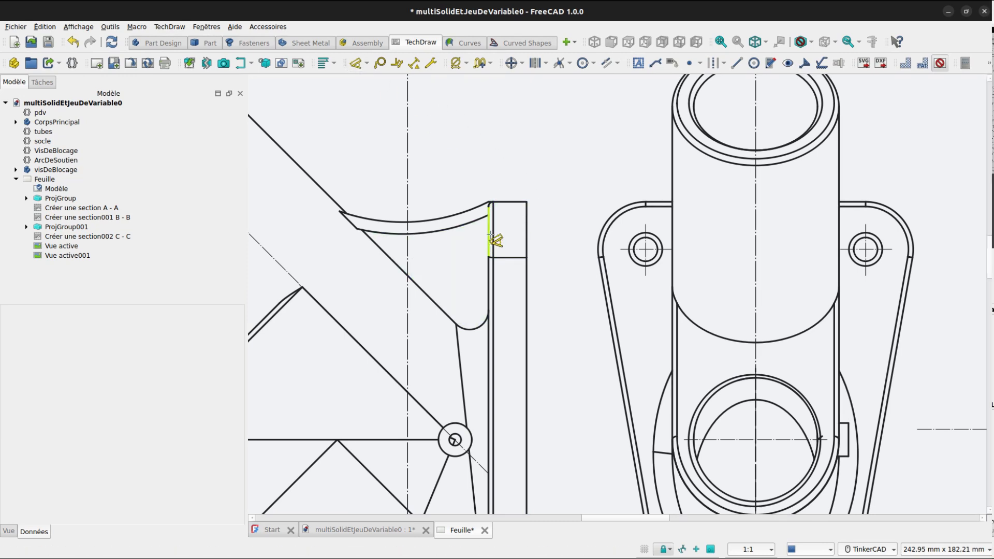
left_click(510, 201)
right_click(551, 165)
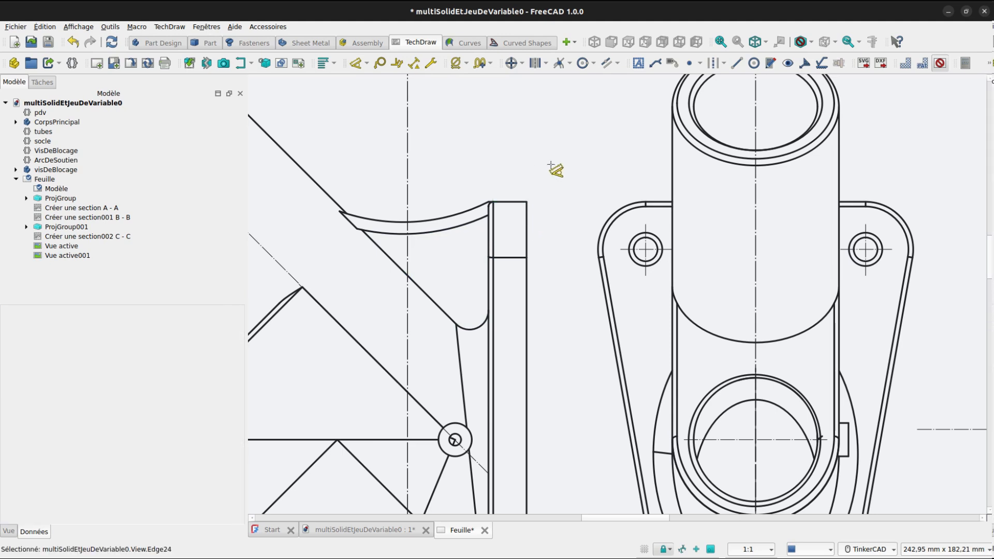
left_click(490, 228)
left_click(528, 235)
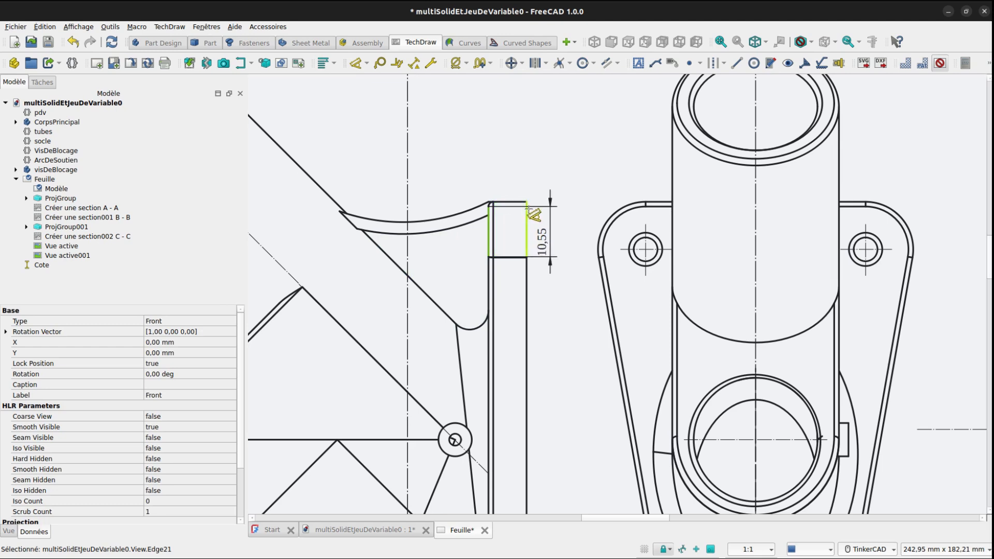
left_click(526, 228)
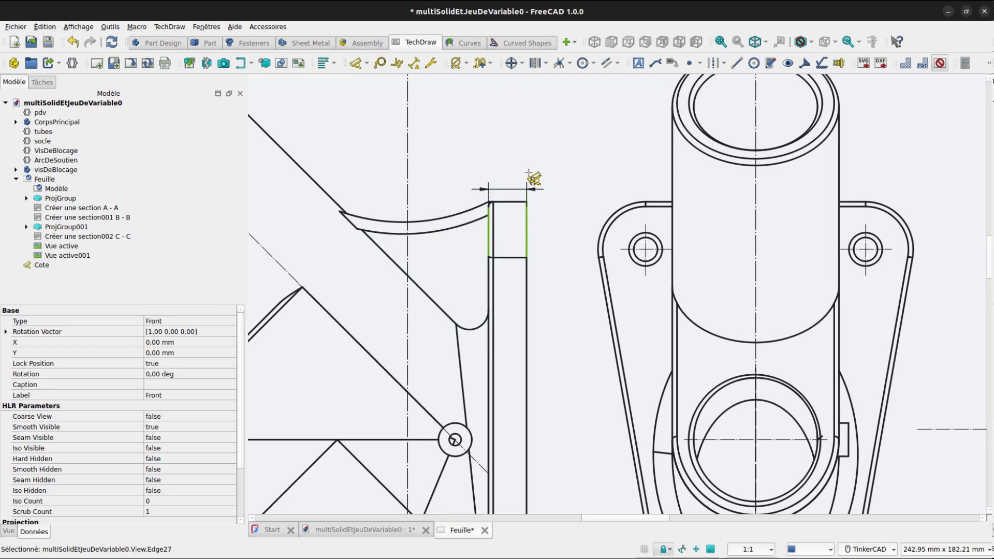
left_click(507, 106)
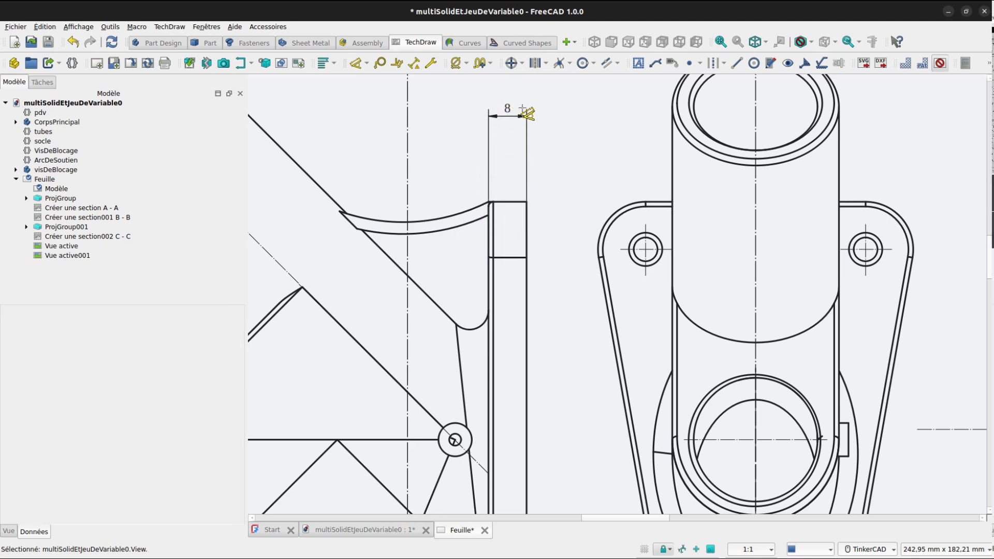
right_click(546, 124)
left_click(551, 128)
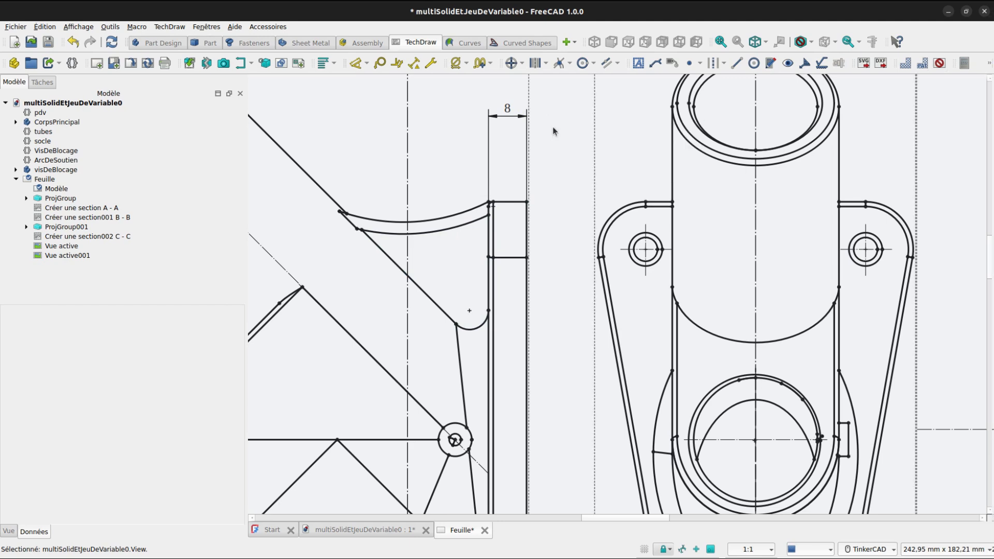
Dimension the plate's thickness without the edge rounding between its two top corner points, below the overall thickness dimension.
left_click(355, 62)
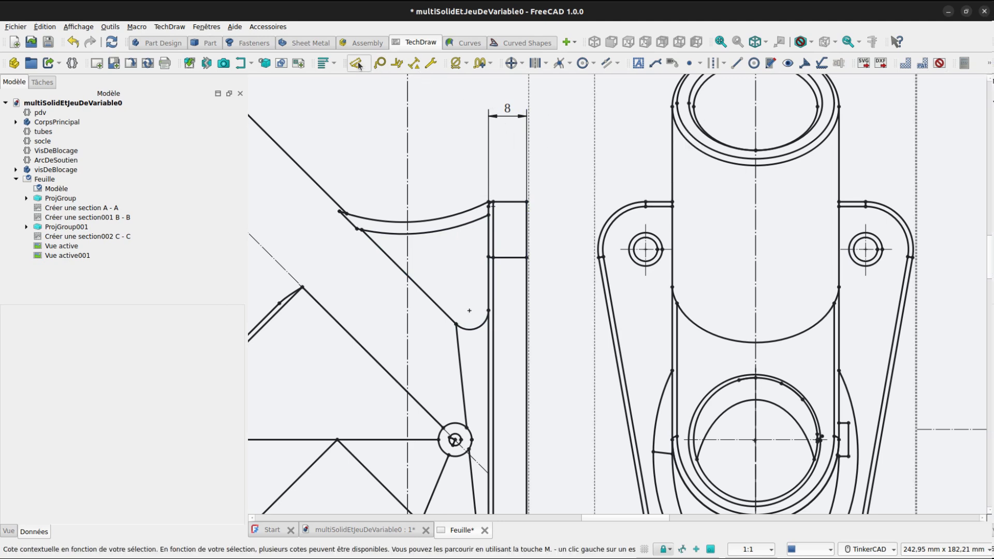
scroll(551, 157, "up", 3)
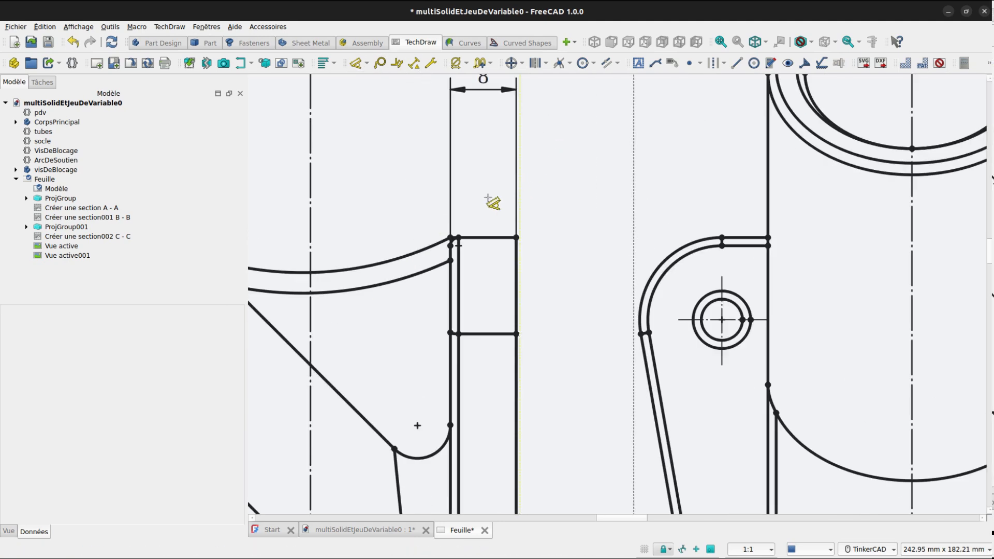
left_click(458, 238)
left_click(516, 238)
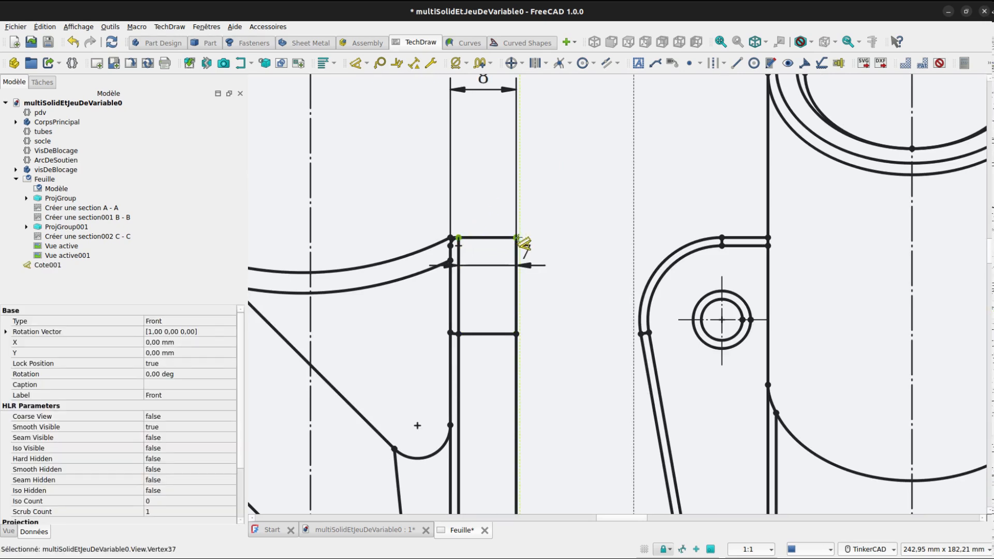
left_click(491, 165)
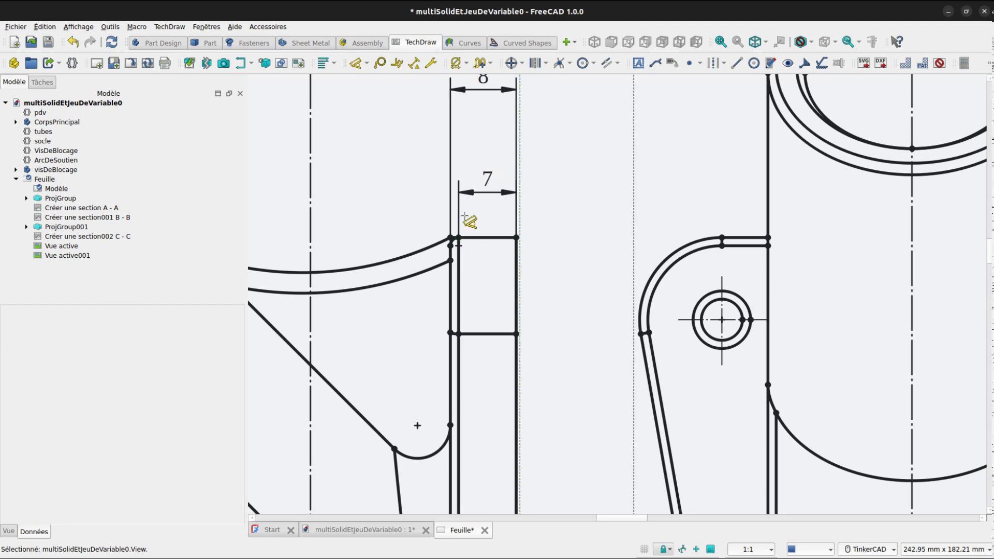
Dimension the diameter of the outer circle around the locking screw in the front view, placing the text above it.
scroll(532, 230, "down", 4)
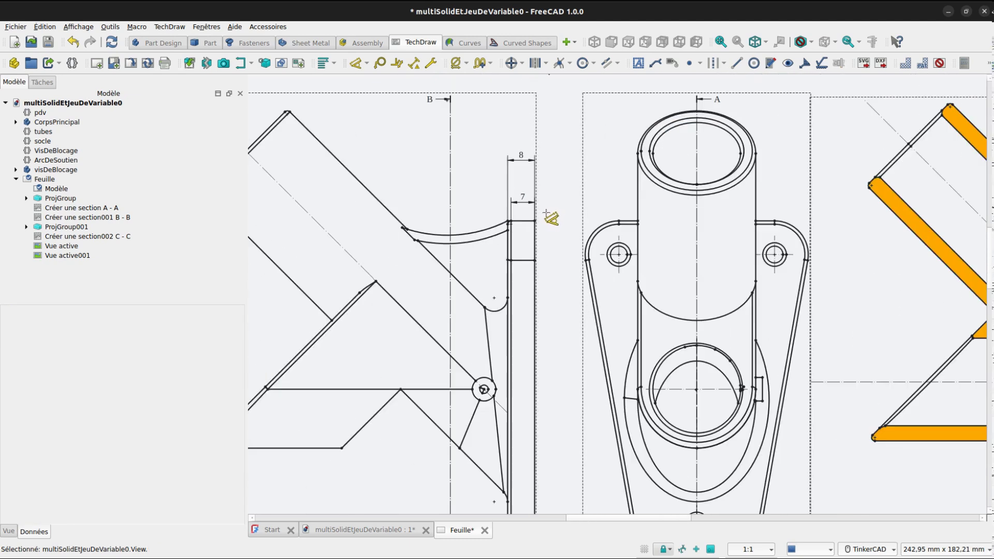
scroll(550, 215, "down", 1)
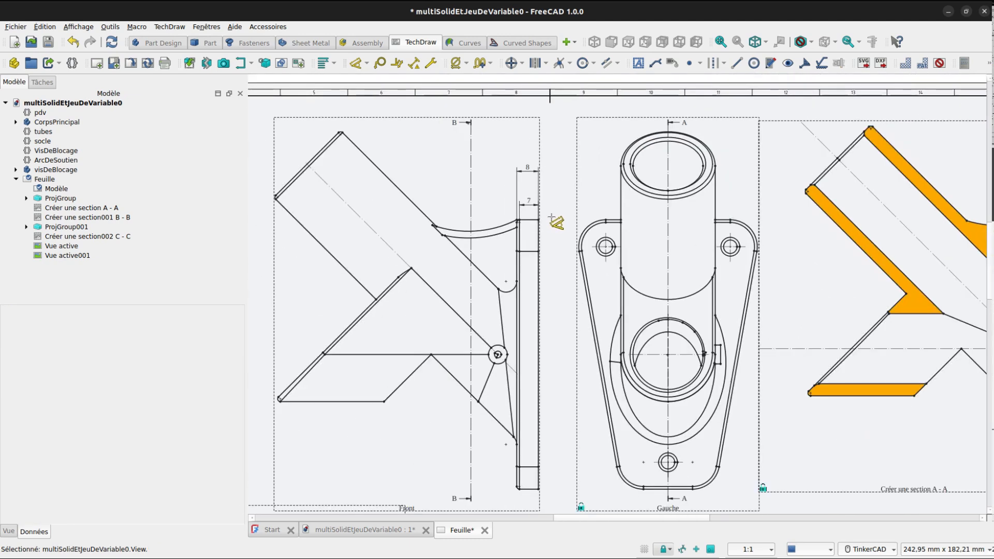
scroll(518, 343, "up", 3)
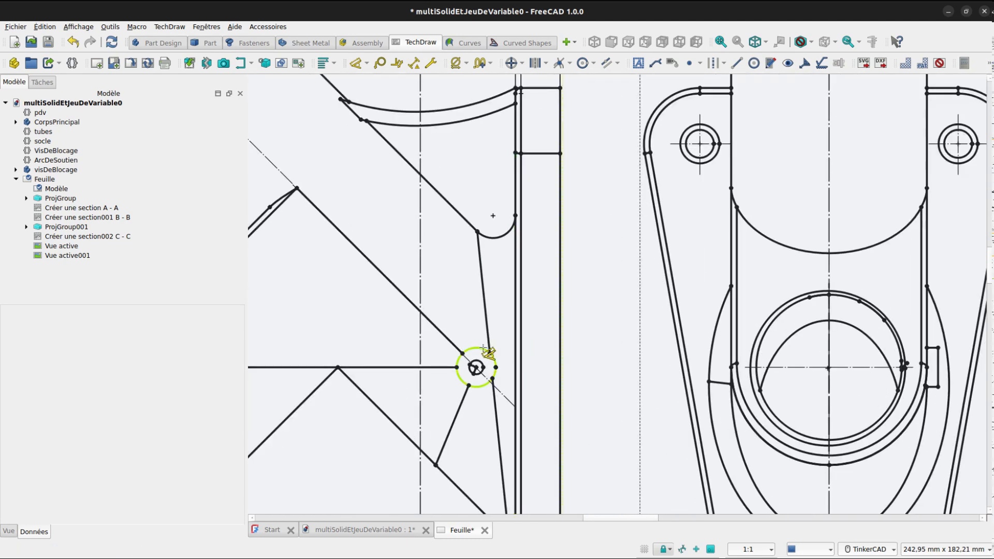
left_click(483, 348)
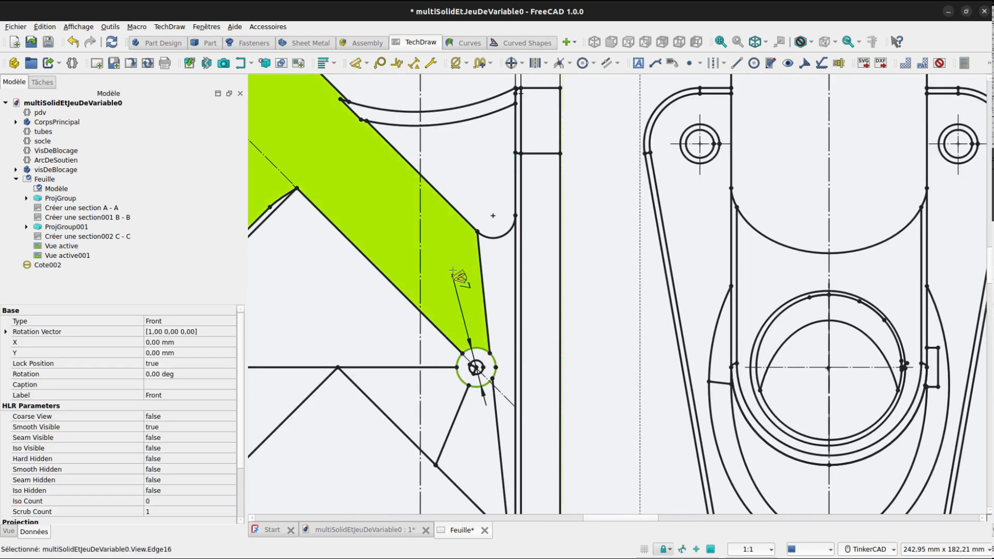
left_click(454, 277)
scroll(533, 277, "down", 2)
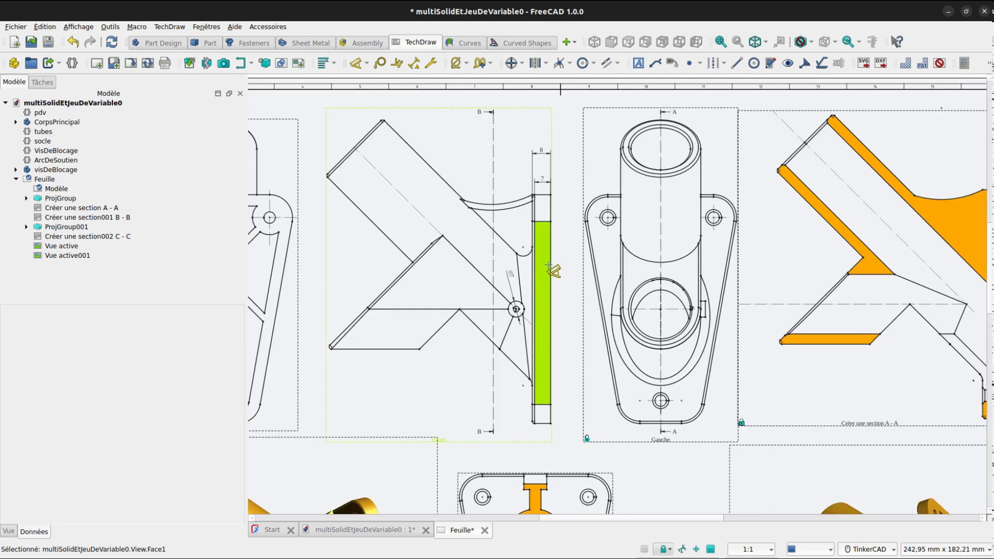
Dimension the diameter of the upper-right mounting hole in the Droite view, placing the text outside the plate.
middle_click_drag(437, 331, 690, 322)
scroll(538, 219, "up", 3)
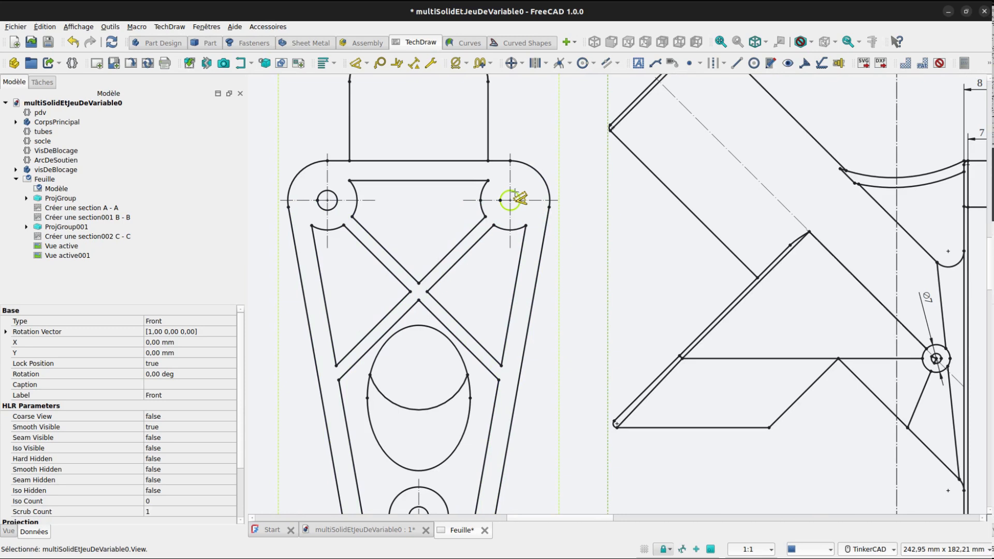
left_click(515, 192)
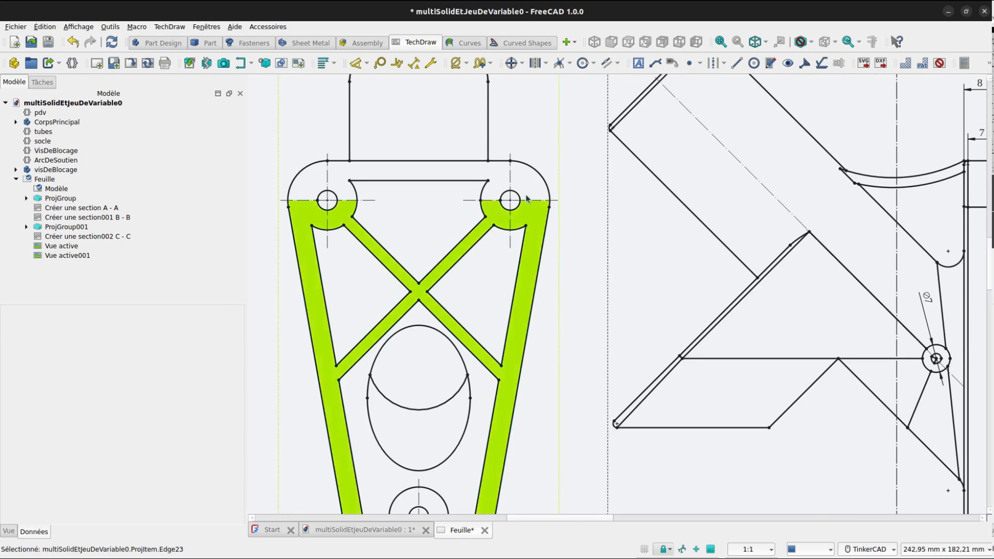
left_click(356, 63)
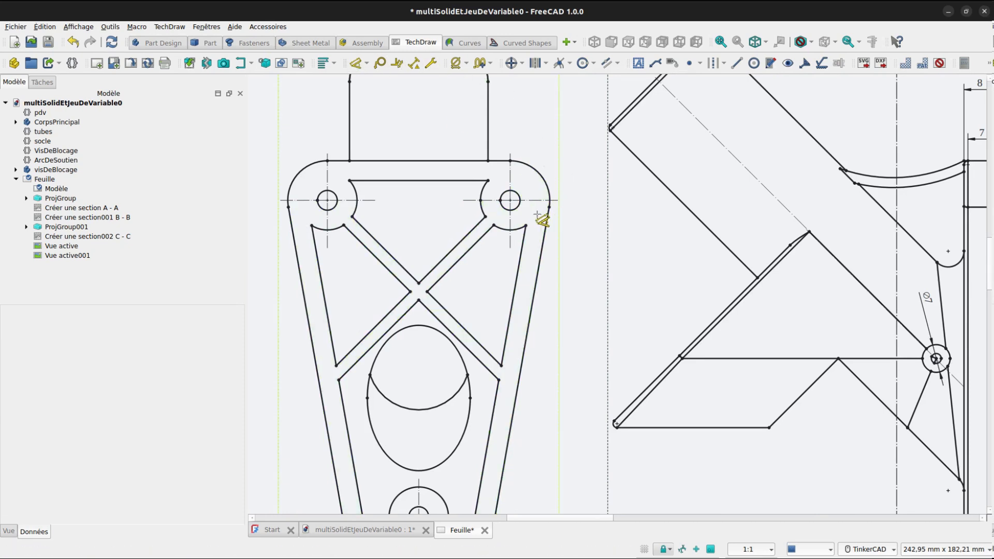
left_click(516, 206)
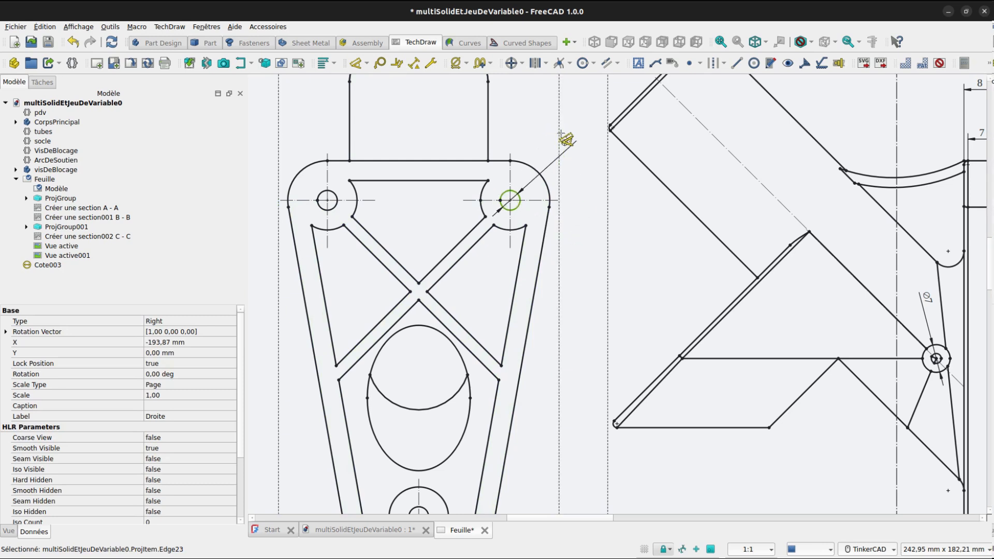
left_click(579, 134)
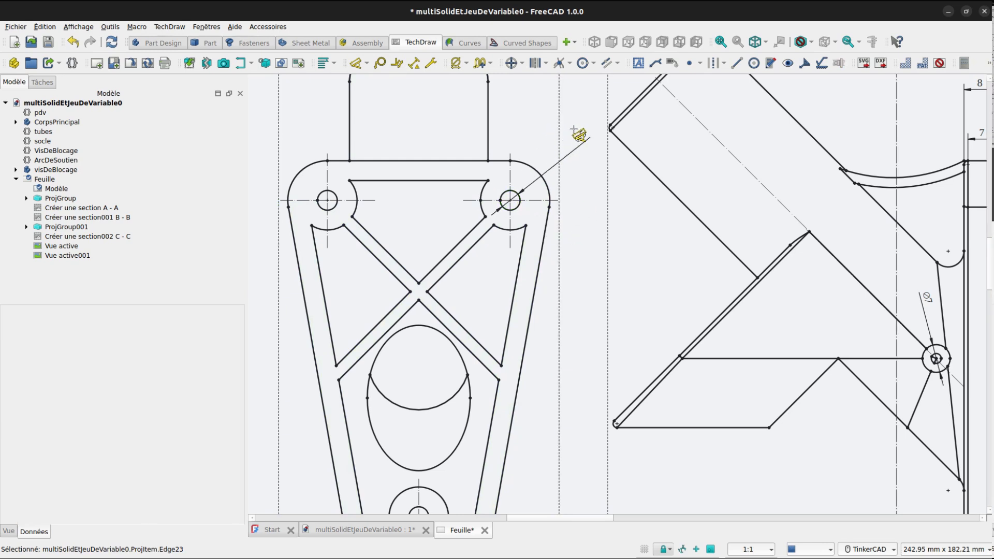
Dimension the radius of the plate's upper-right rounded corner in the Droite view, placing it beside the plate.
left_click(550, 195)
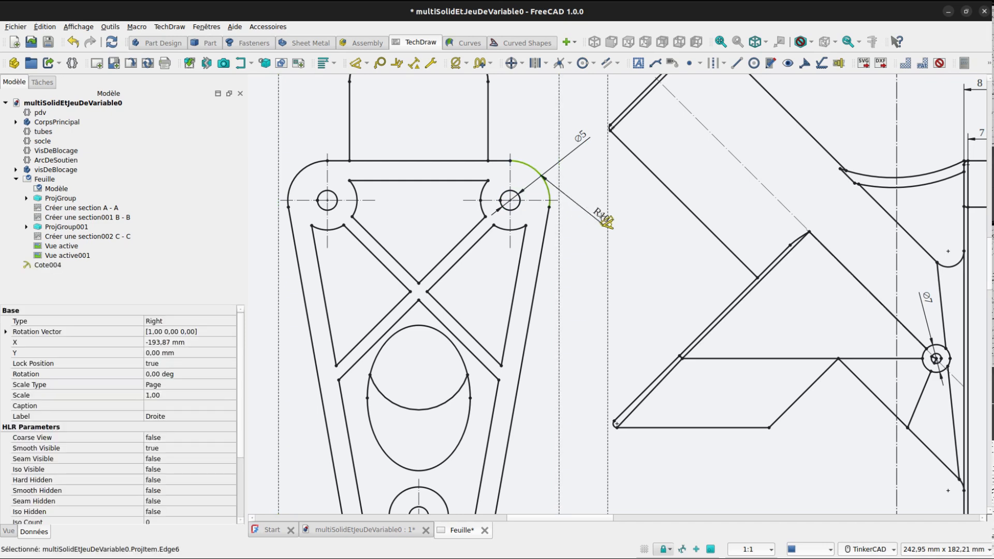
left_click(607, 184)
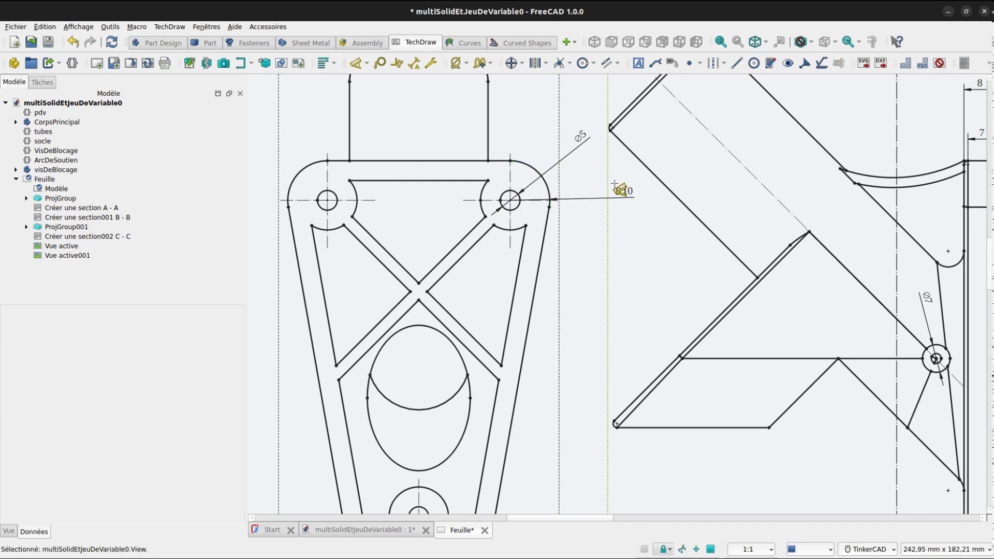
right_click(593, 173)
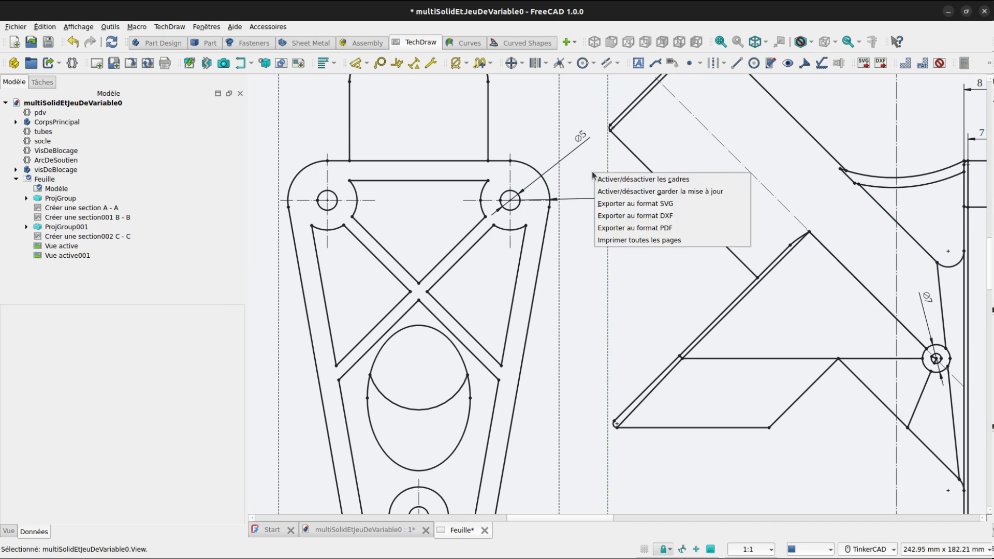
Add the prefix "3 x" to the format of the mounting hole's diameter dimension.
left_click(578, 138)
right_click(577, 133)
left_click(578, 126)
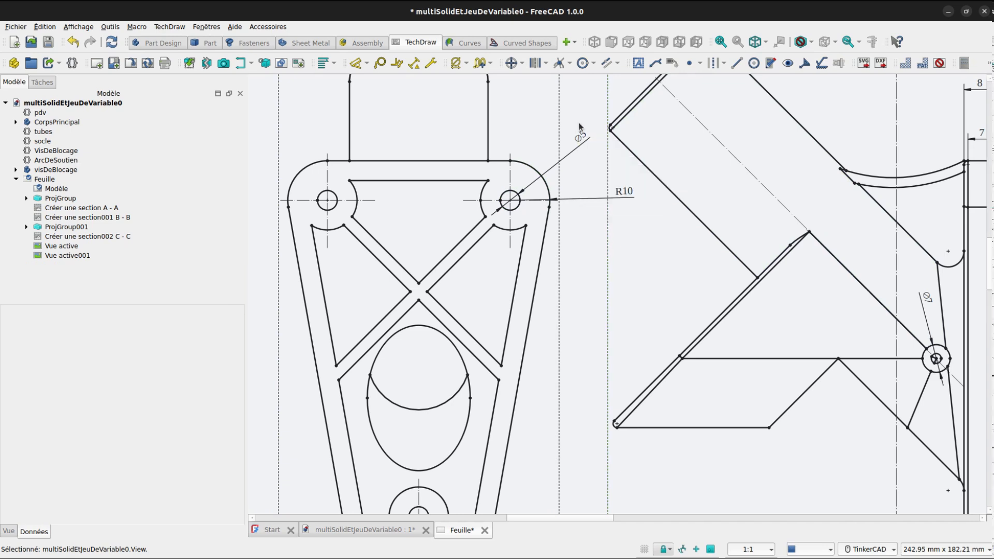
key("Escape")
left_click(581, 138)
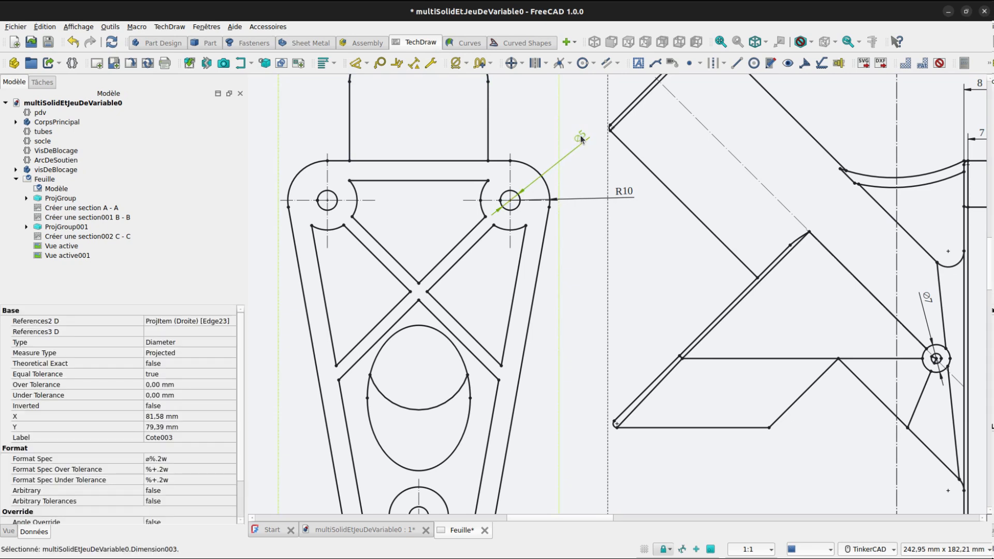
double_click(581, 138)
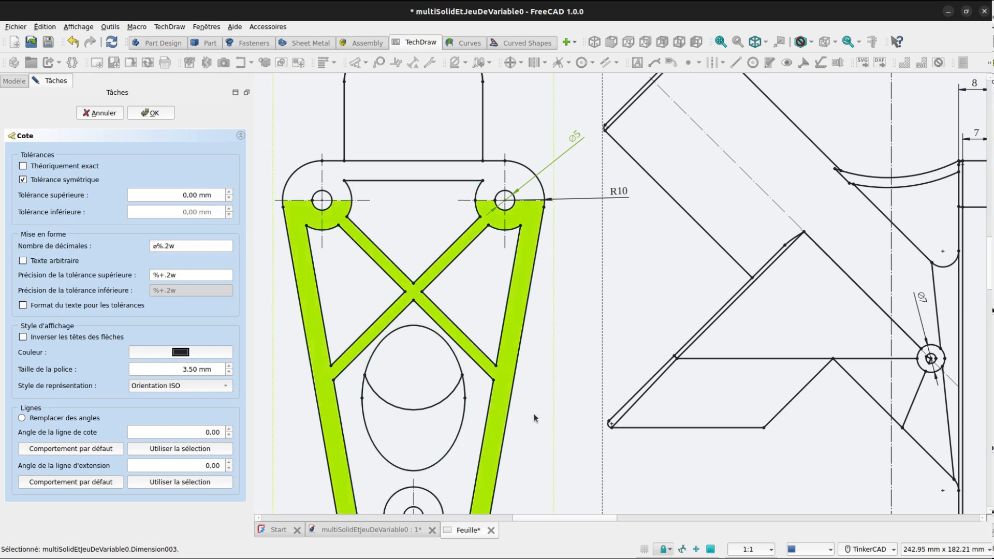
left_click(151, 246)
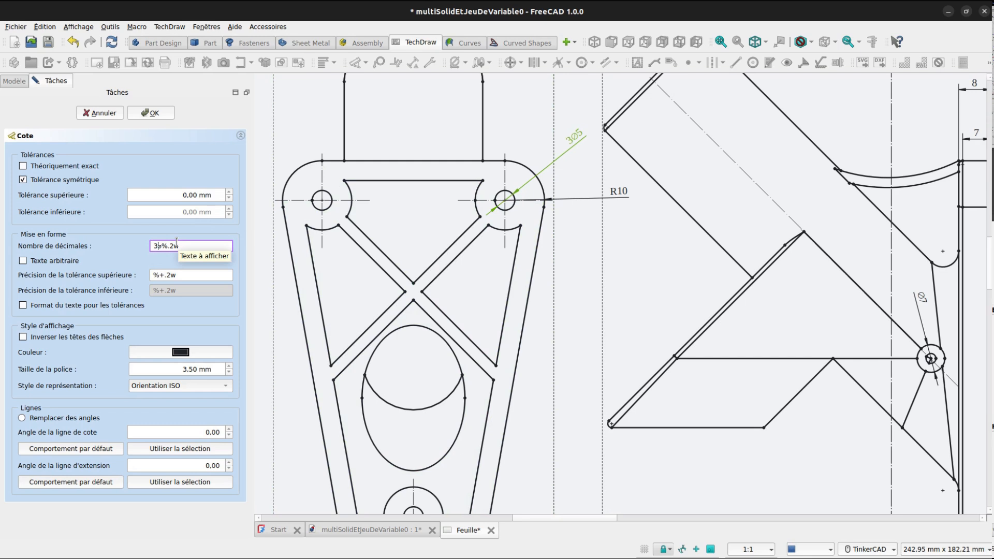
type("3 x")
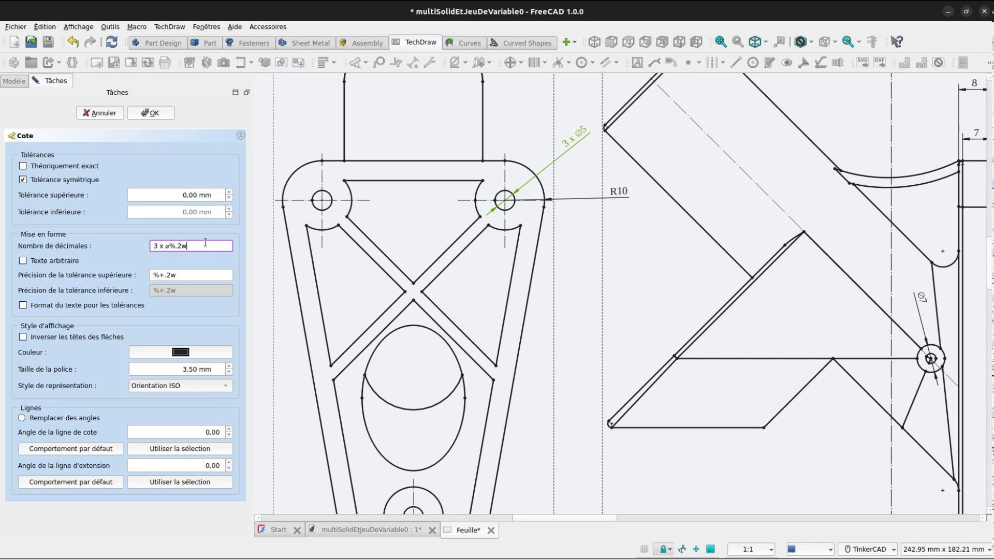
left_click(163, 117)
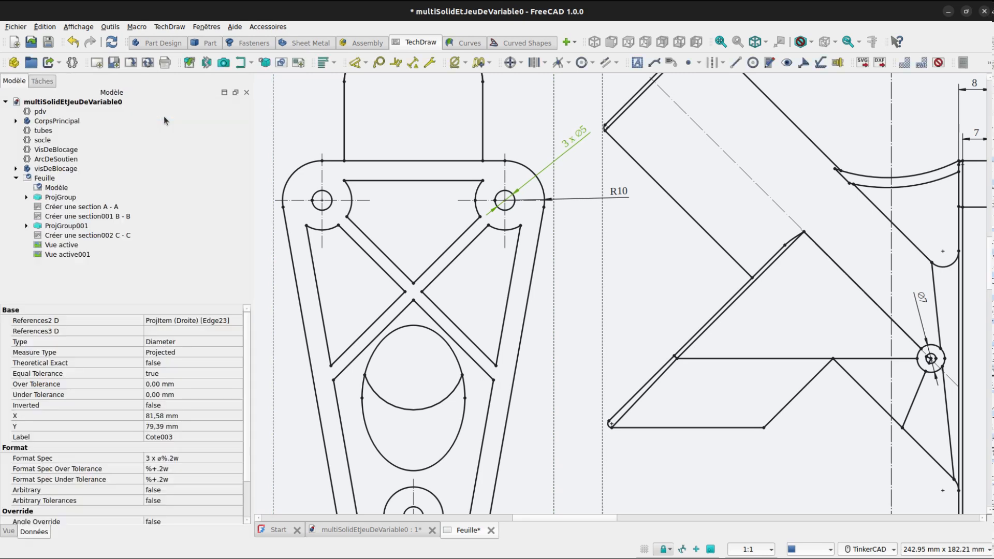
Add the prefix "4 x" to the format of the plate's corner radius dimension.
left_click(609, 194)
left_click(618, 193)
left_click(584, 233)
left_click(624, 194)
double_click(624, 194)
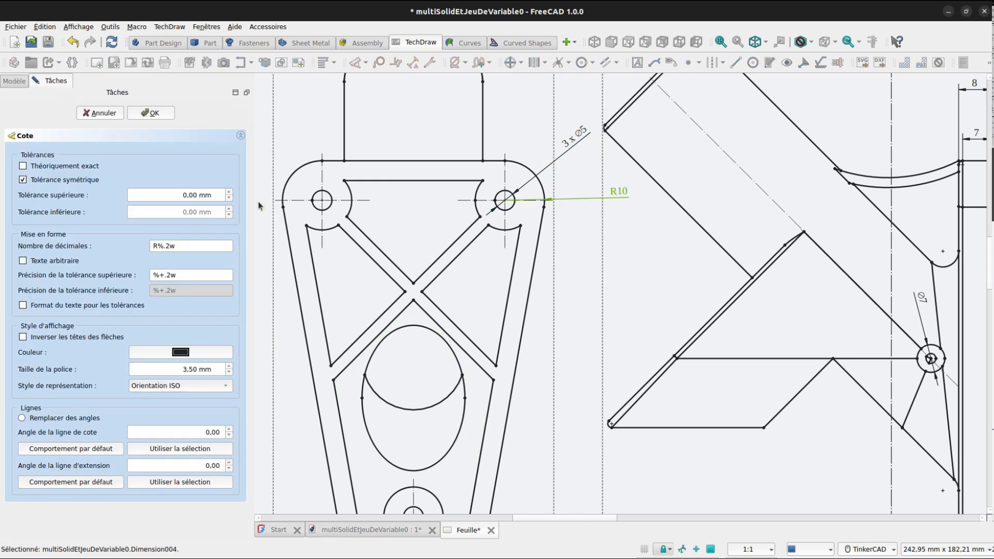
left_click(152, 247)
type("4 x")
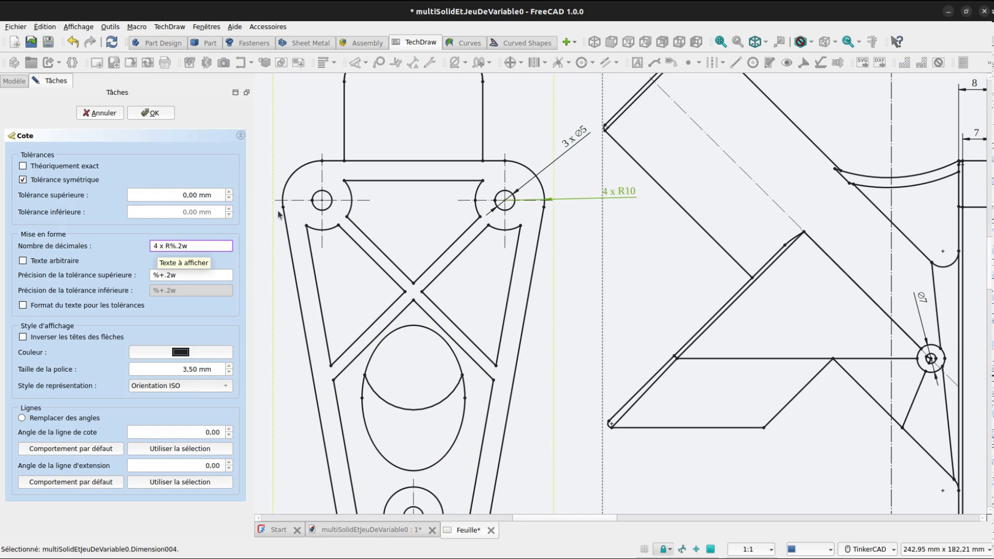
left_click(171, 115)
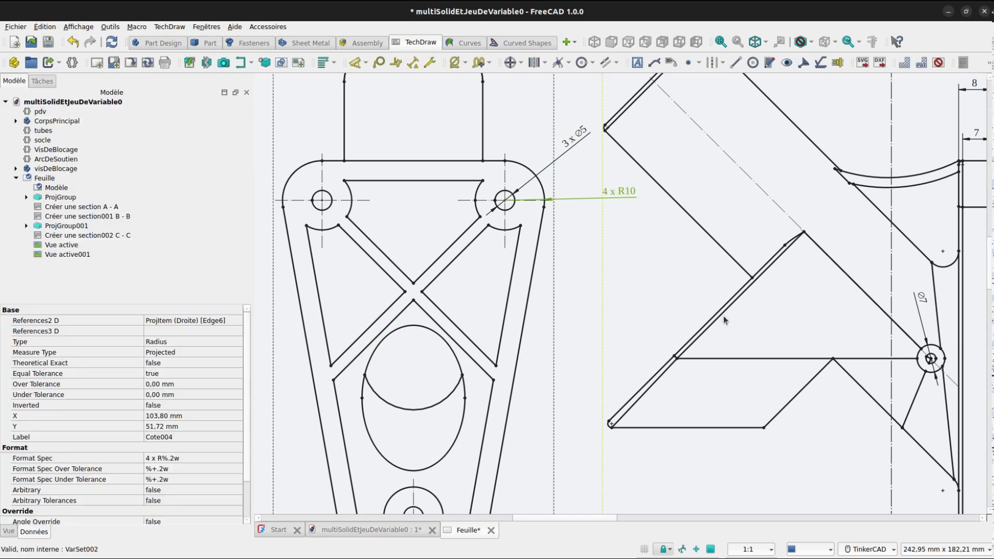
Dimension the distance between the tube's two straight side edges in the Droite view, placing the dimension above the tube.
left_click(355, 62)
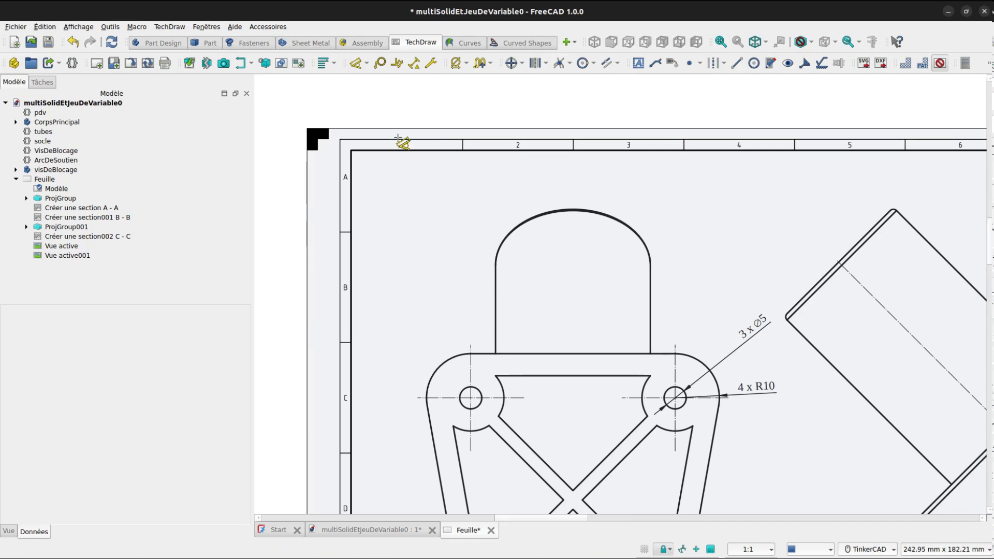
left_click(494, 290)
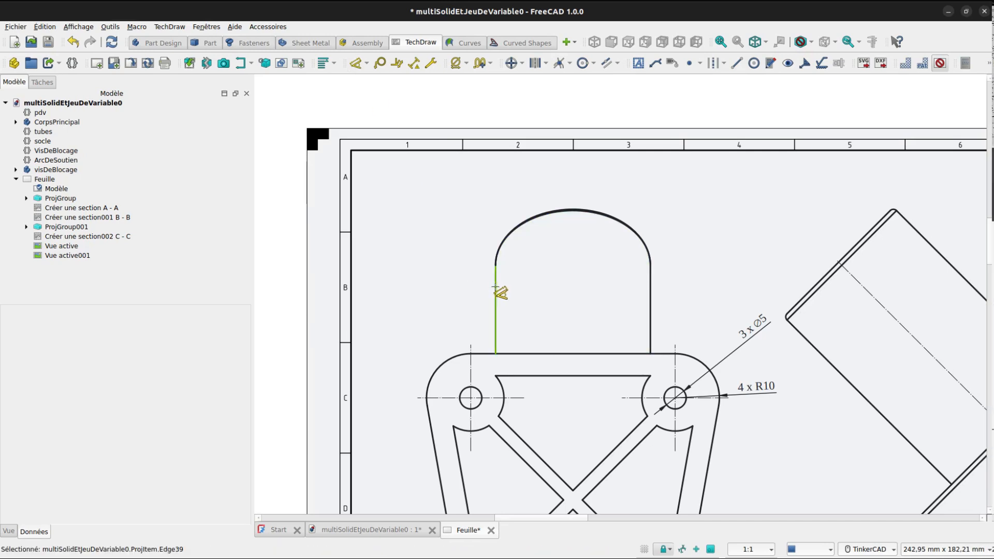
left_click(650, 297)
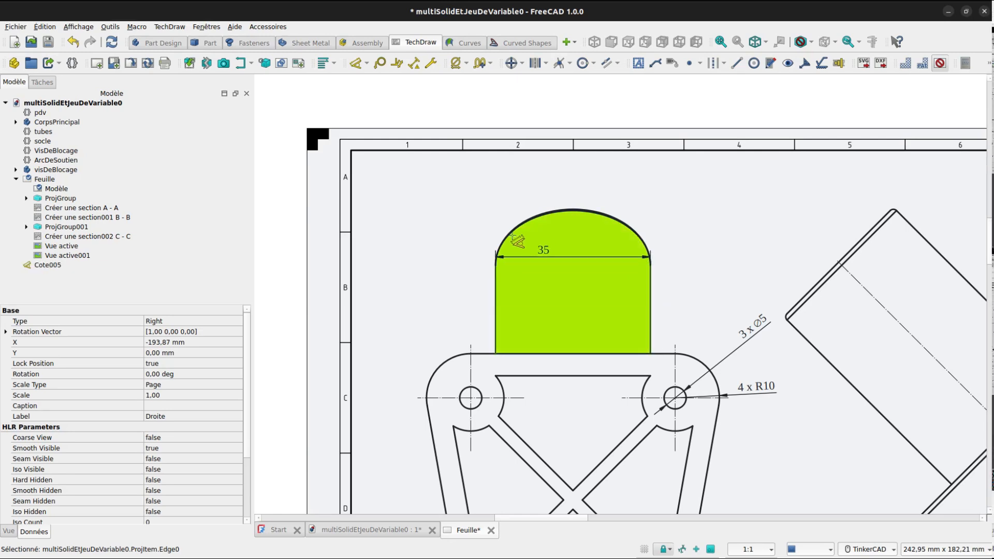
left_click(405, 179)
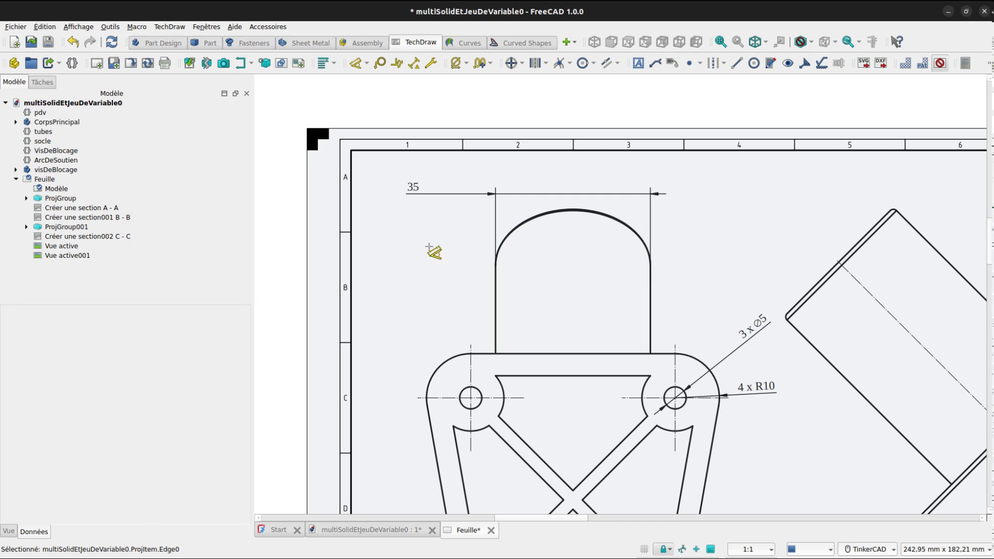
Insert the "⌀" prefix in the tube's width dimension in the Droite view.
left_click(412, 187)
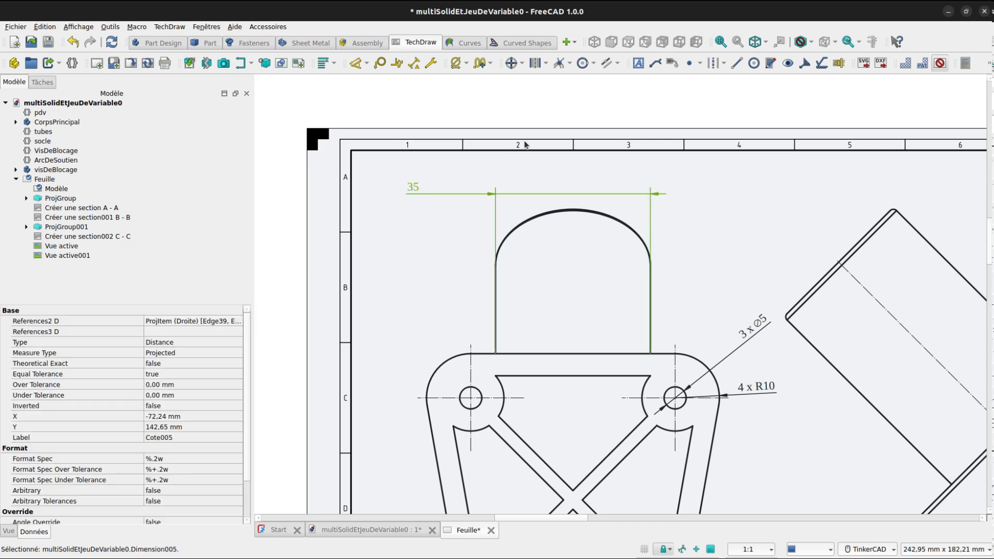
left_click(457, 64)
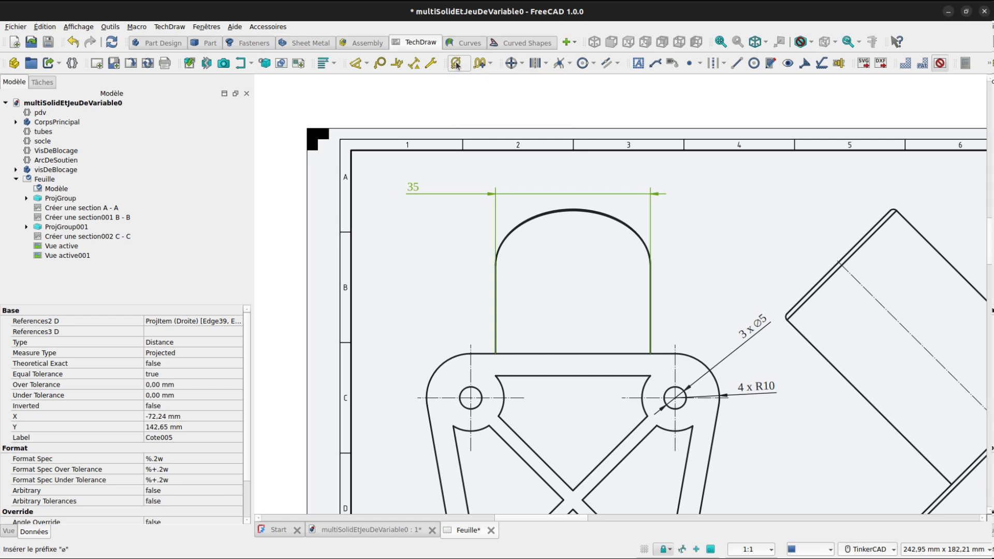
left_click(419, 269)
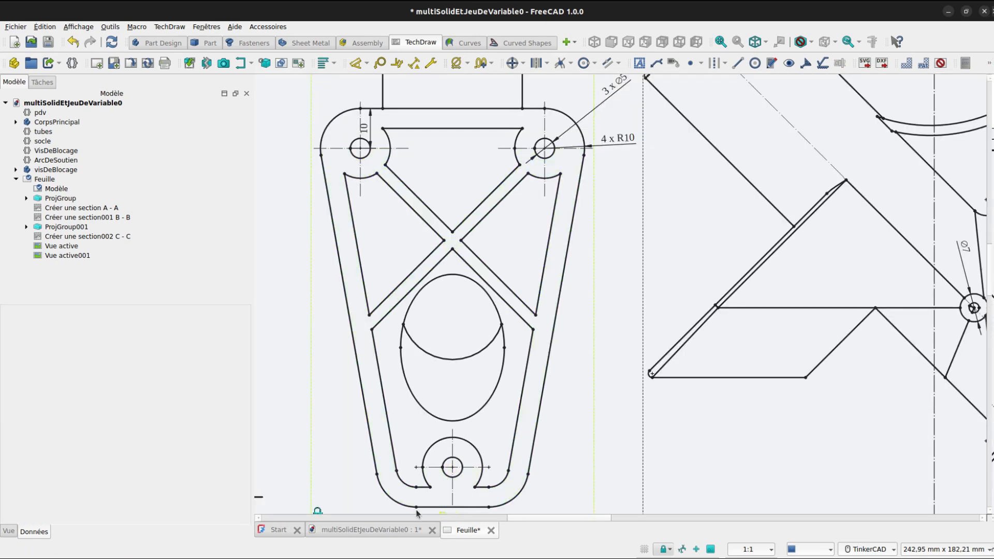
Create parallel vertical dimensions in the Droite view from the plate's bottom edge to the lower hole, the upper hole and the top edge.
left_click(417, 508)
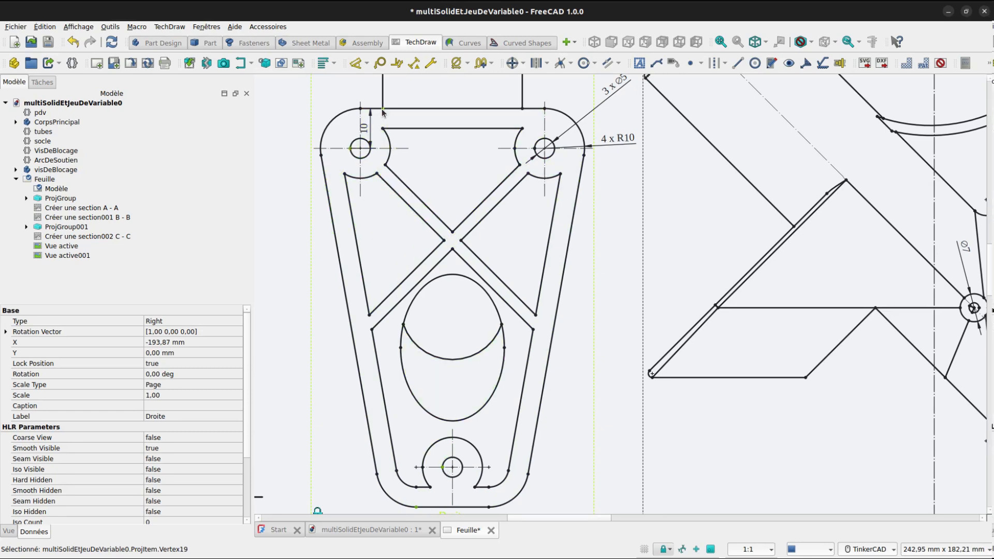
left_click(367, 63)
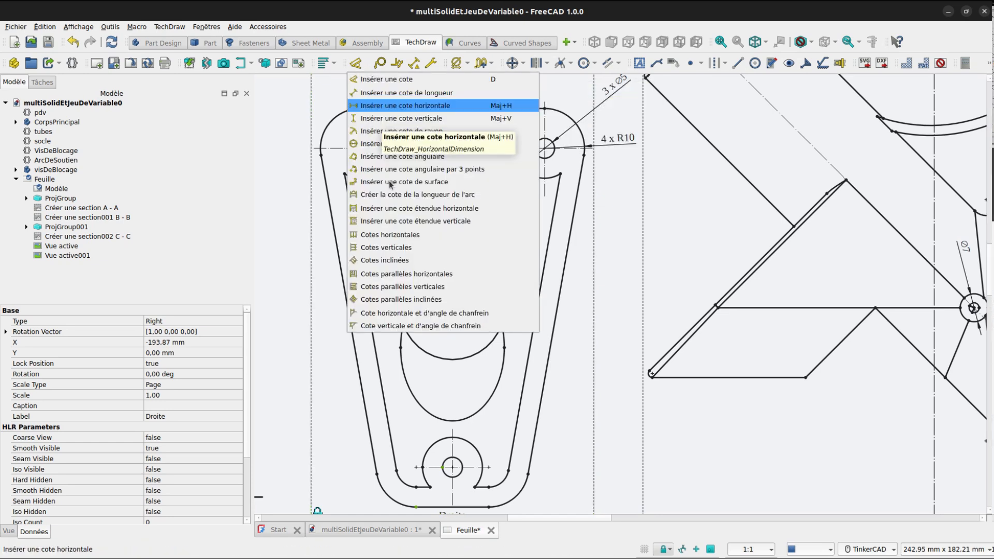
left_click(444, 288)
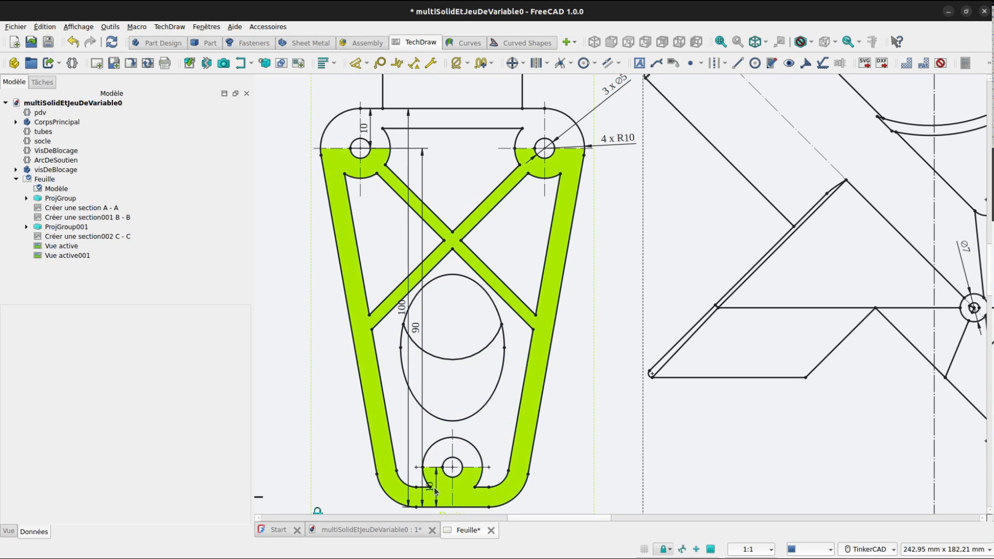
Move the lower hole, upper hole and overall height dimensions outside the plate's left side, spaced apart, and save the document.
left_click_drag(432, 491, 341, 487)
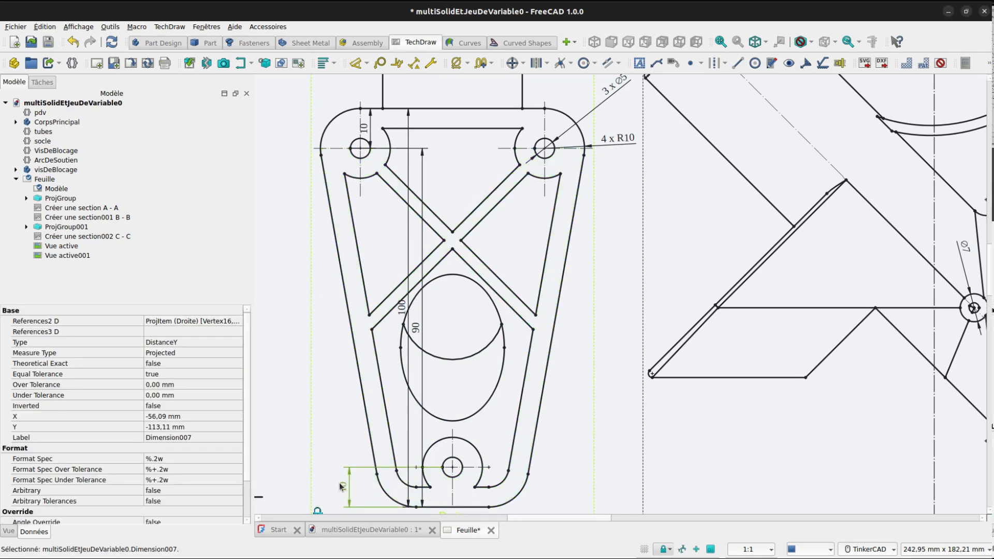
left_click_drag(417, 334, 307, 351)
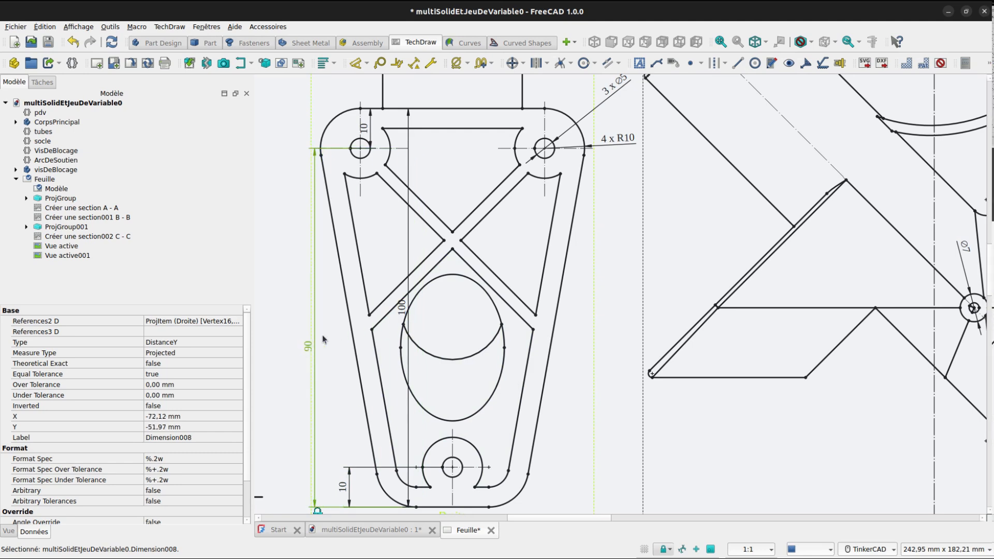
left_click_drag(400, 307, 273, 292)
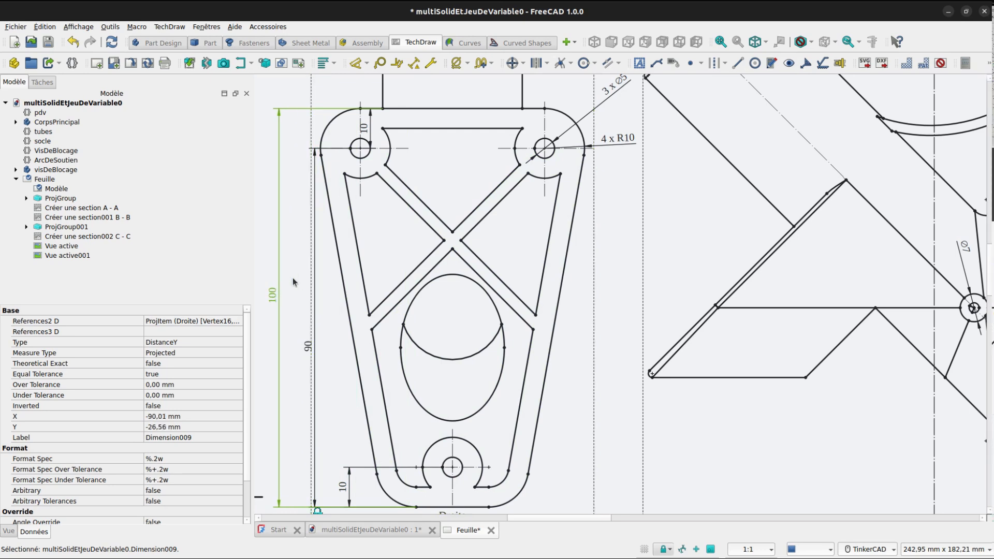
left_click(275, 96)
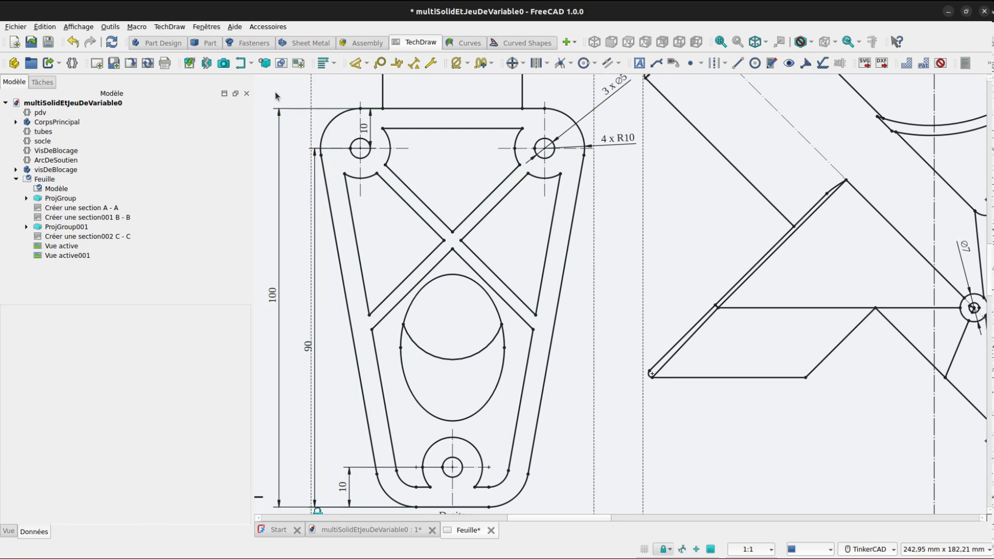
key("ctrl+s")
Add a cosmetic tapped-hole thread (Taraudage) to the small inner circle of the boss in the Front view.
scroll(558, 258, "down", 5)
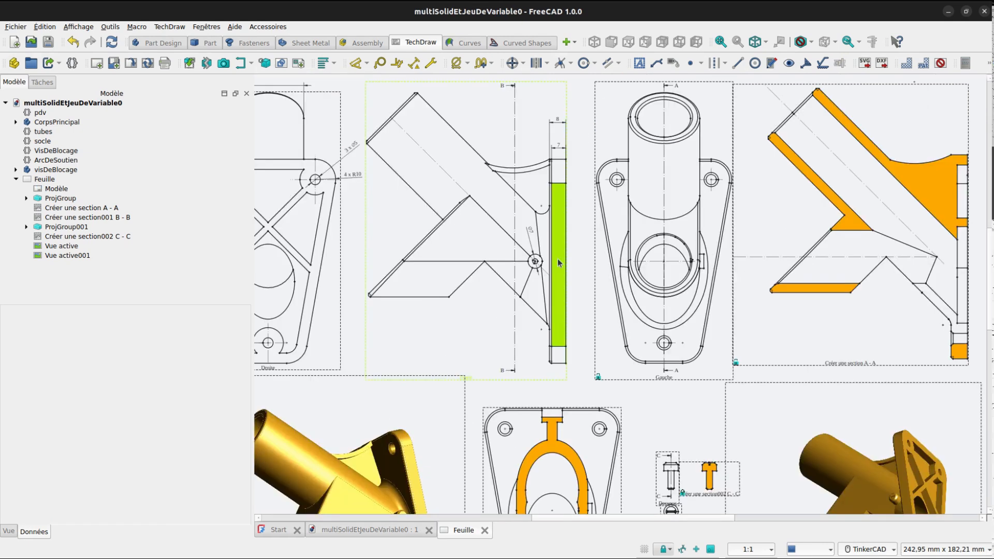
scroll(542, 260, "up", 5)
scroll(542, 259, "up", 5)
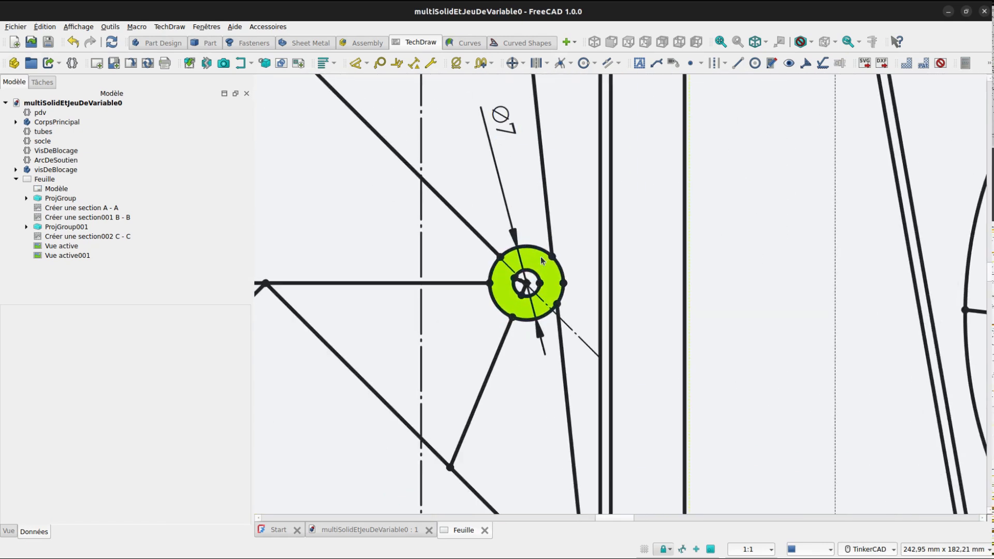
left_click(535, 290)
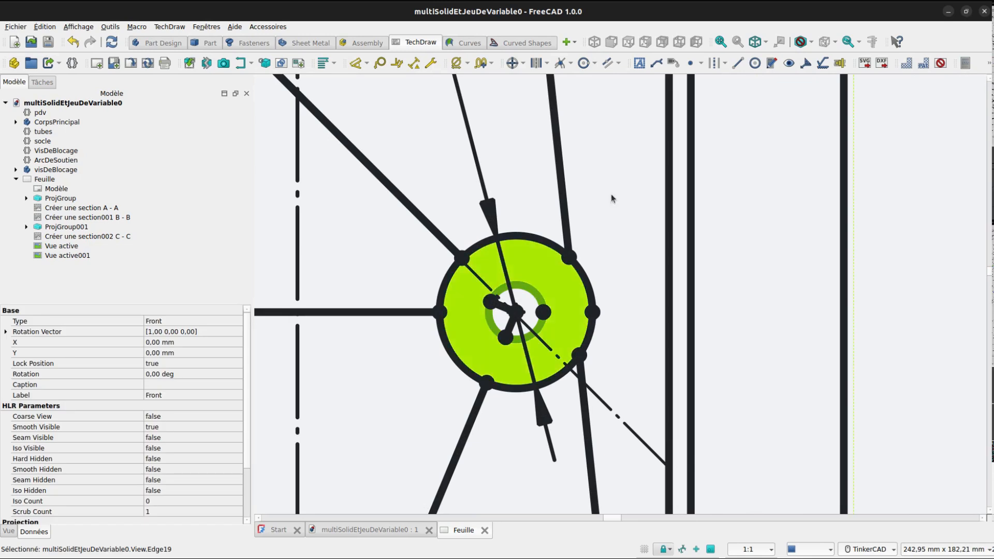
left_click(547, 65)
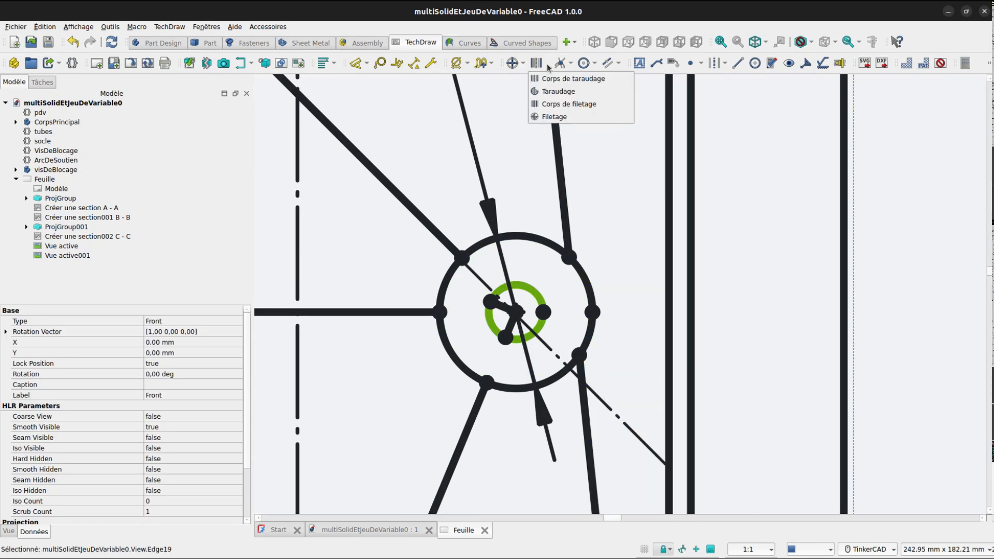
left_click(561, 91)
Dimension the diameter of the boss's small tapped hole in the Front view, placing the text to the lower left of the boss.
left_click(490, 305)
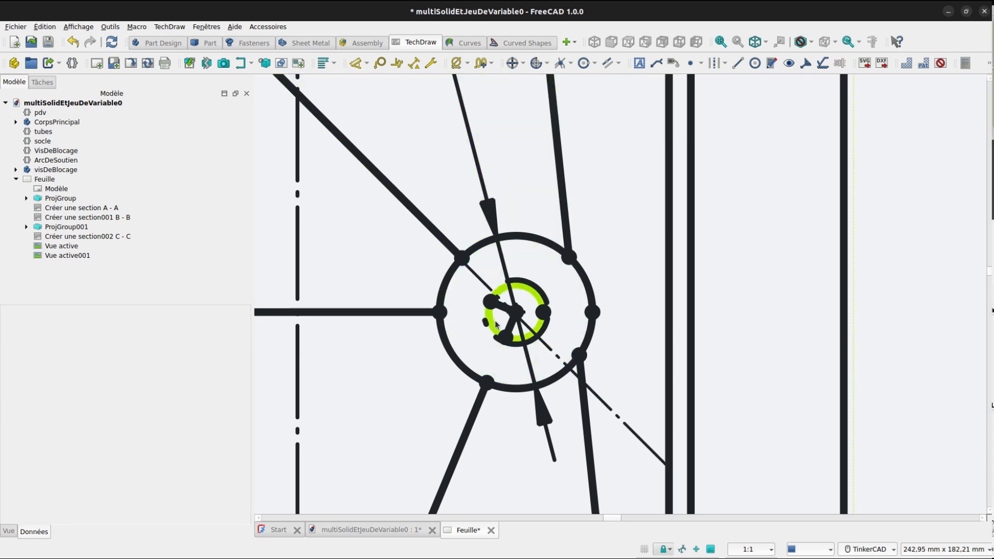
left_click(356, 62)
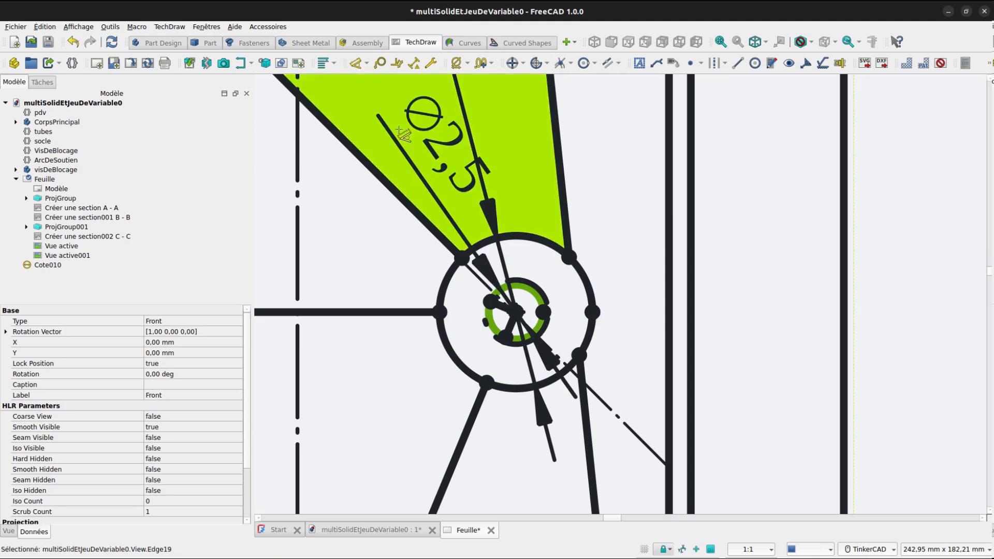
left_click(318, 354)
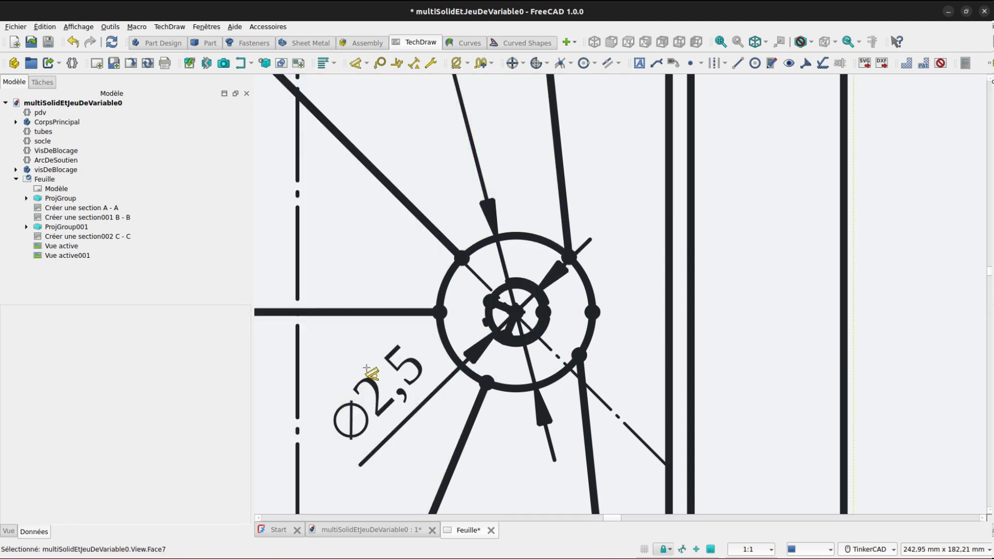
left_click(423, 166)
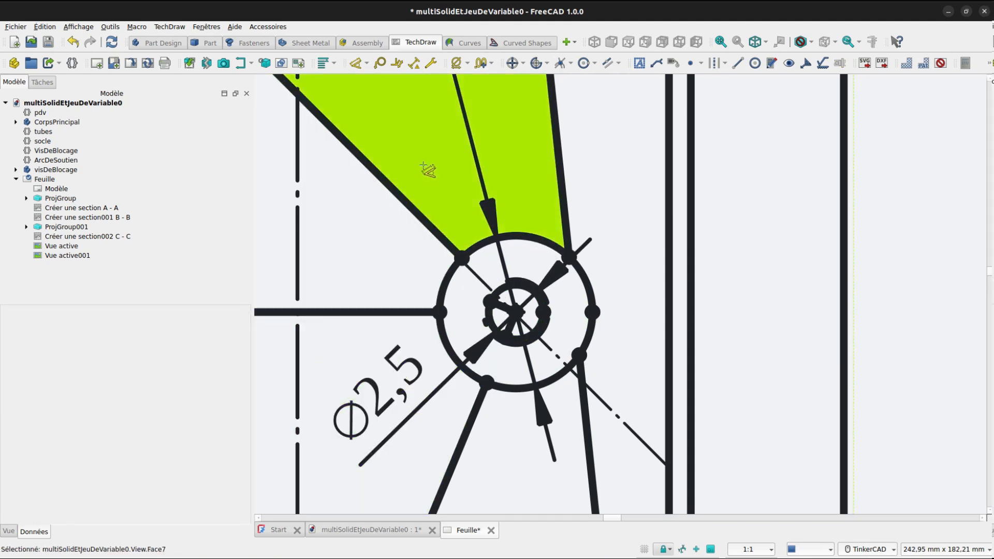
Replace the tapped hole's dimension text with the arbitrary text "M3 x 10" and move it farther from the boss.
left_click(394, 356)
double_click(394, 368)
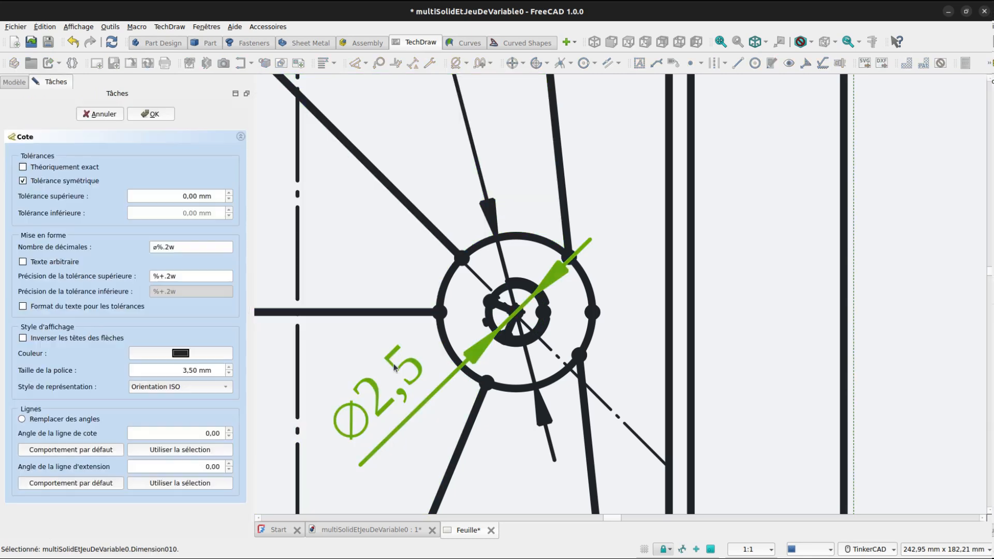
left_click(23, 261)
left_click(153, 246)
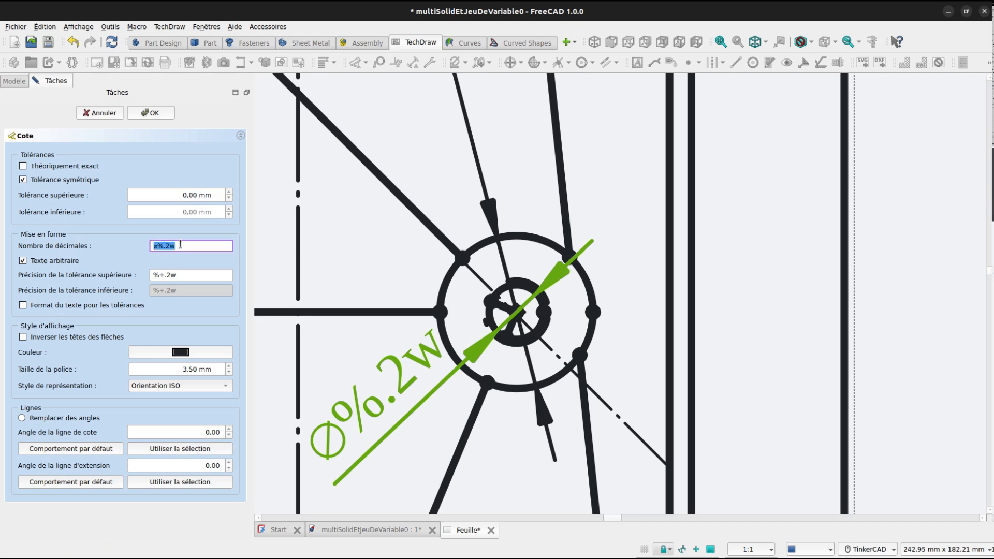
type("M3 x")
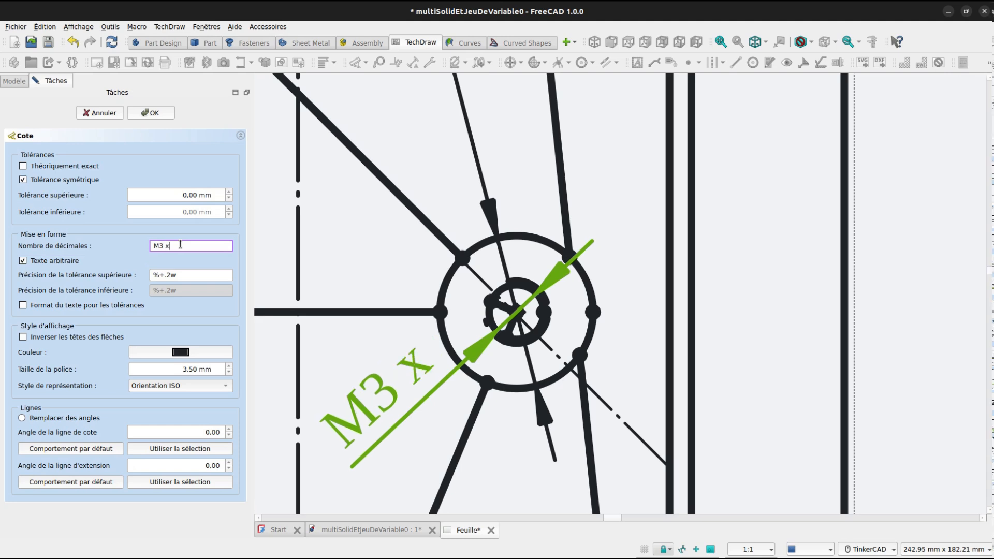
type(" 10")
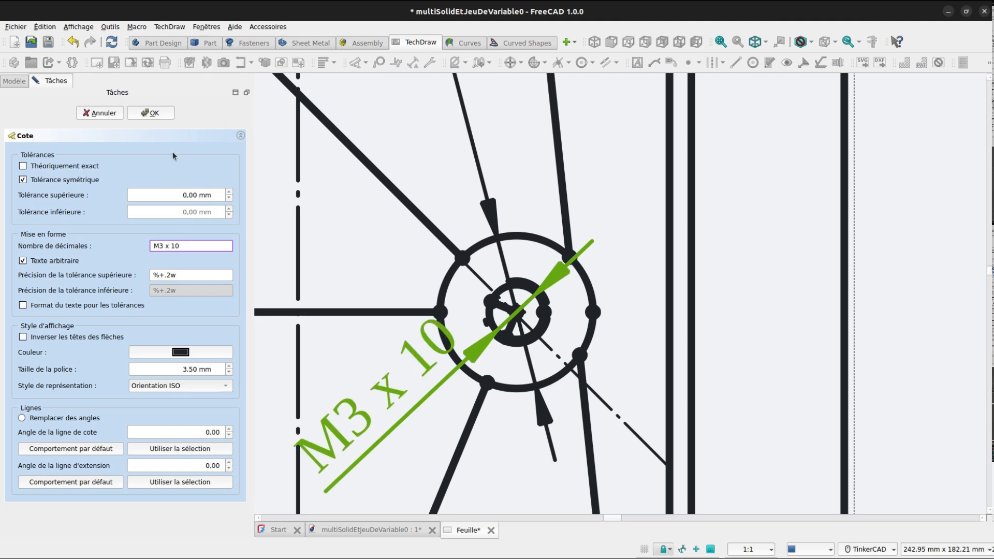
left_click(163, 117)
scroll(343, 228, "down", 3)
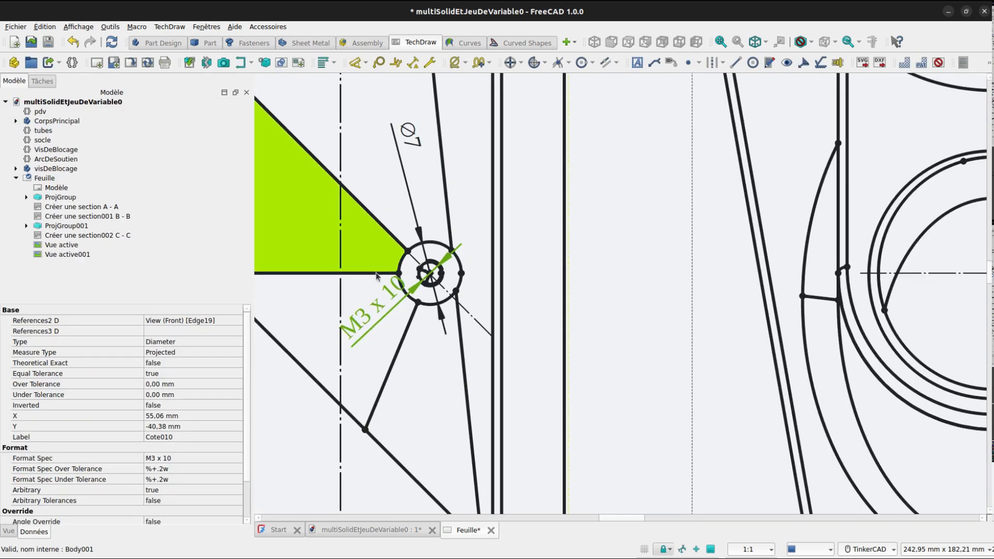
left_click_drag(358, 324, 272, 429)
Add a cosmetic bolt thread in side view (Corps de filetage) to the two shank edges of the screw in the Dessous view.
scroll(334, 359, "down", 4)
middle_click_drag(445, 352, 500, 1)
scroll(626, 273, "down", 2)
mouse_move(672, 346)
middle_mouse_down()
mouse_move(611, 296)
mouse_move(461, 266)
middle_mouse_up()
scroll(507, 291, "up", 4)
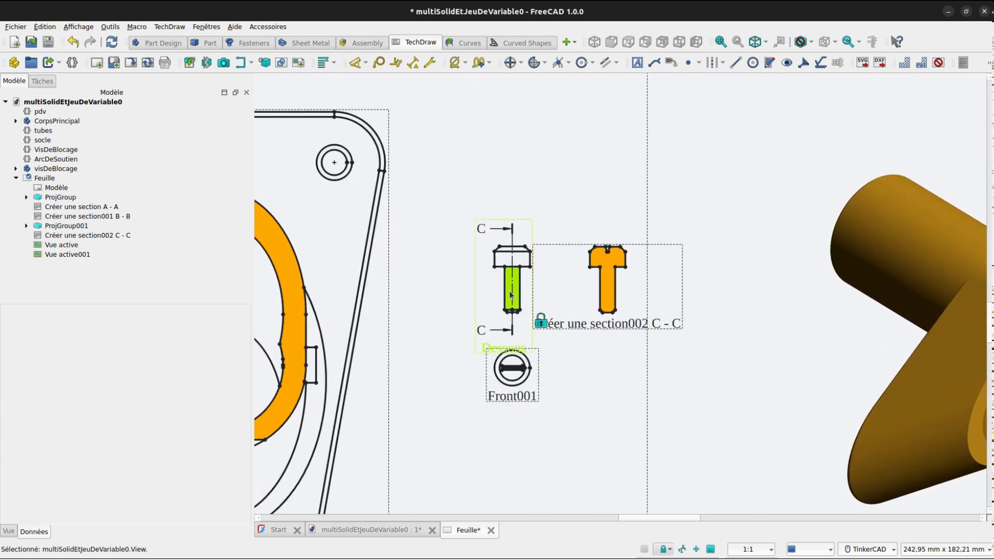
left_click(504, 294)
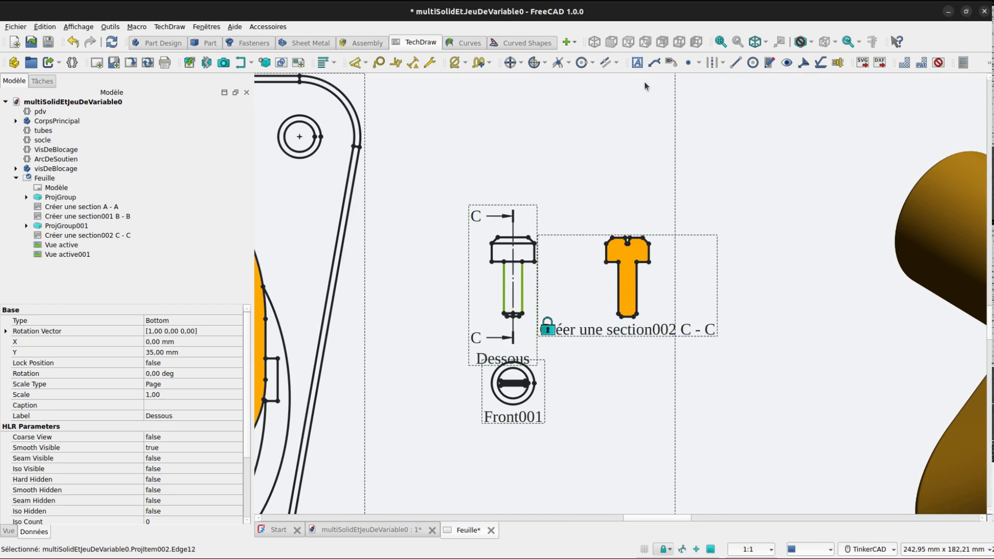
left_click(552, 65)
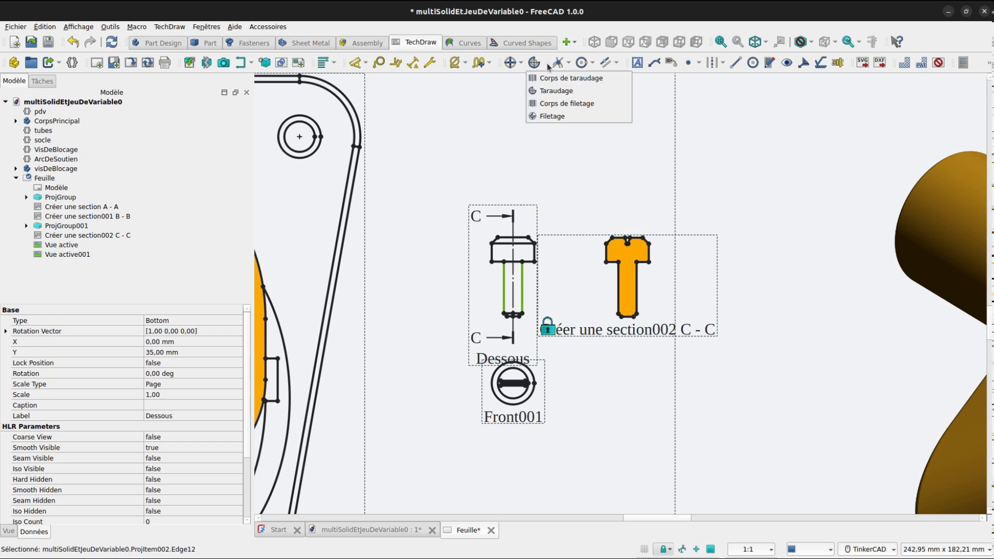
left_click(556, 107)
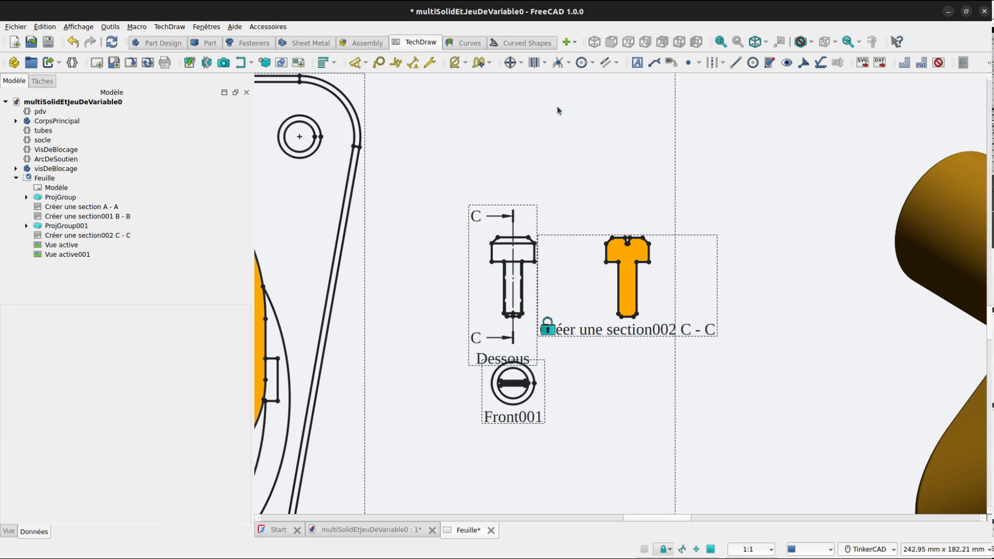
Dimension the screw's shank length from under the head to the tip in section C - C, placing it to the right of the screw.
scroll(540, 322, "up", 4)
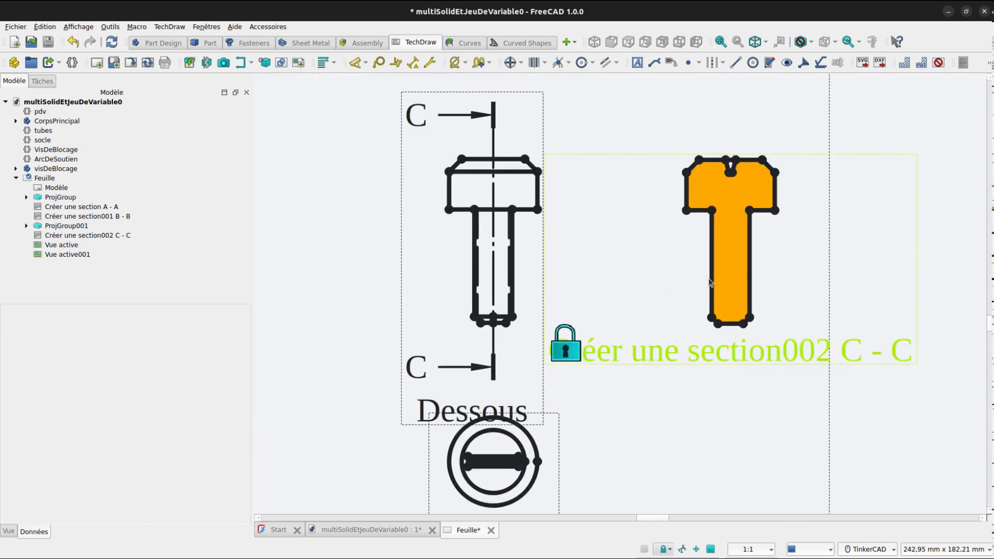
left_click(744, 324)
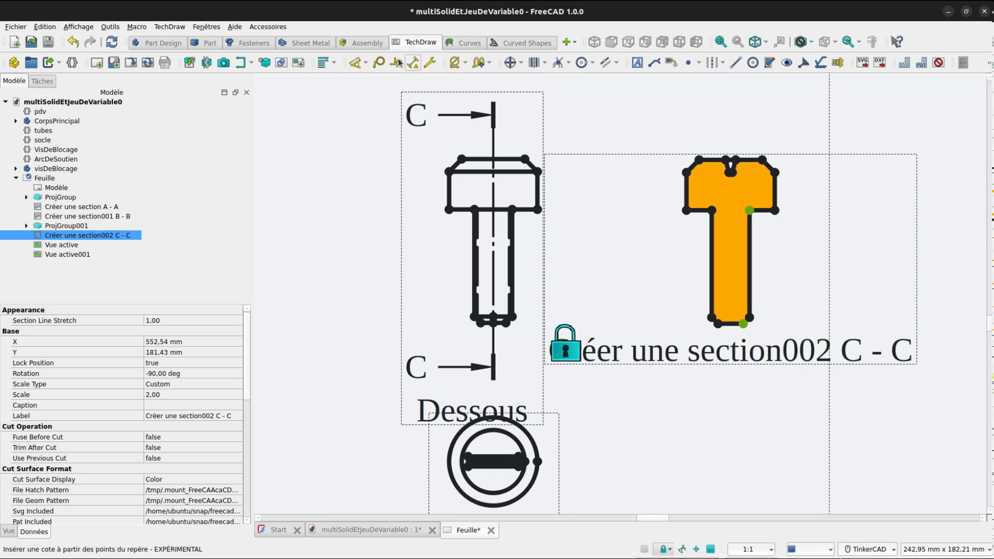
left_click(355, 63)
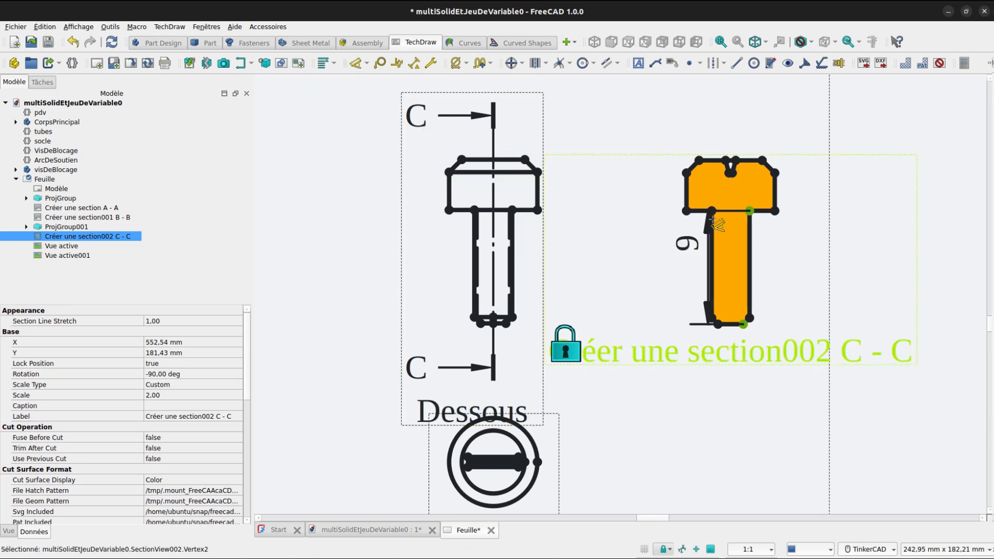
left_click(864, 242)
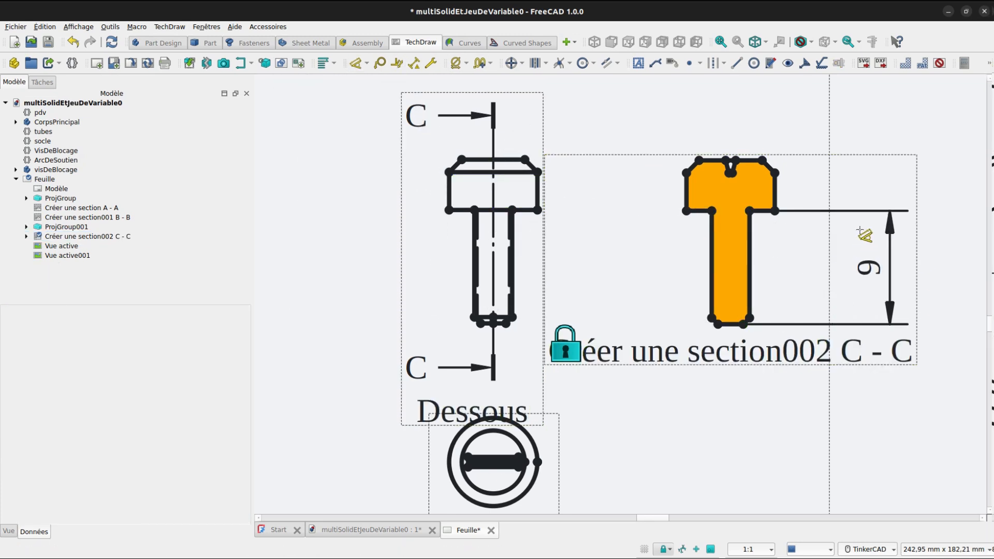
Dimension the angle between the slot's two sloped walls in section C - C, placing it above the screw head.
left_click(731, 171)
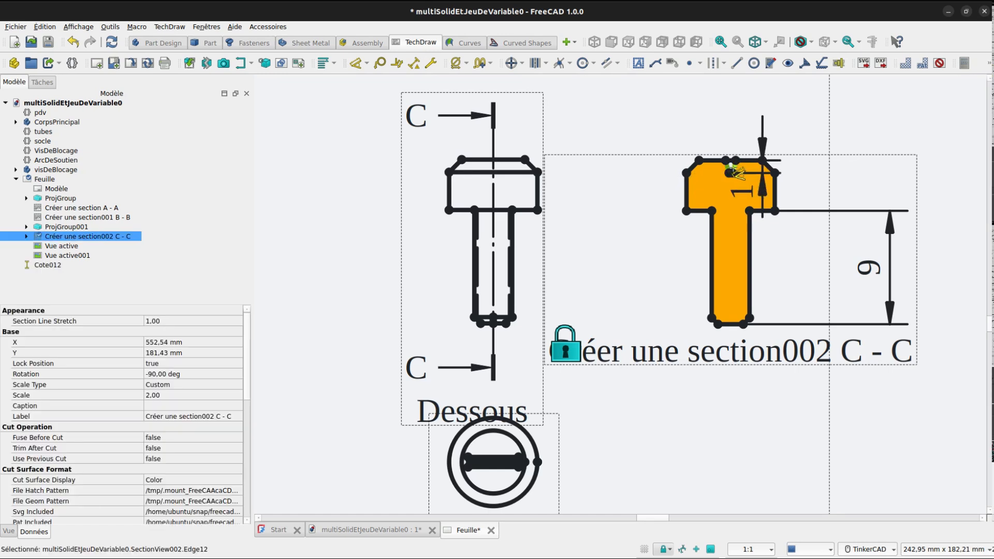
left_click(734, 171)
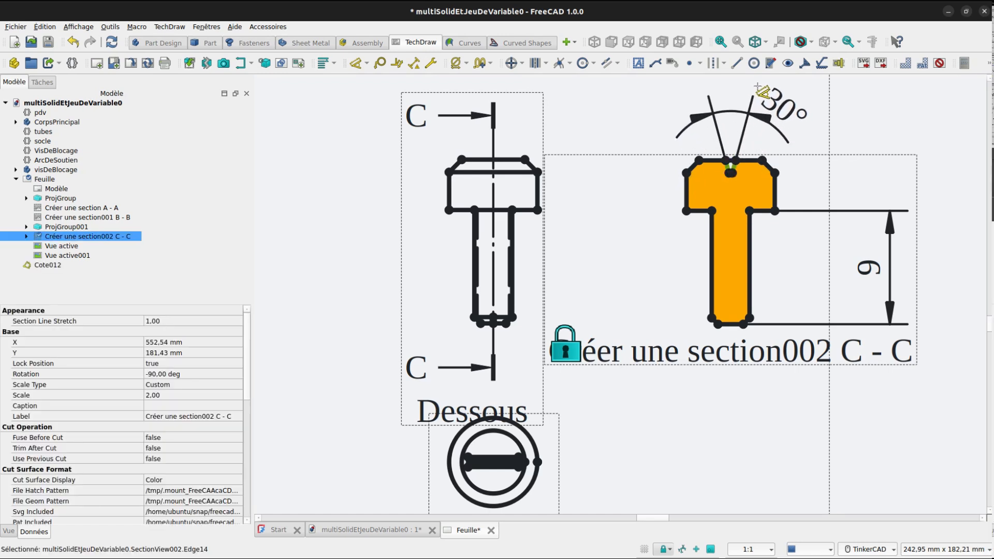
left_click(760, 84)
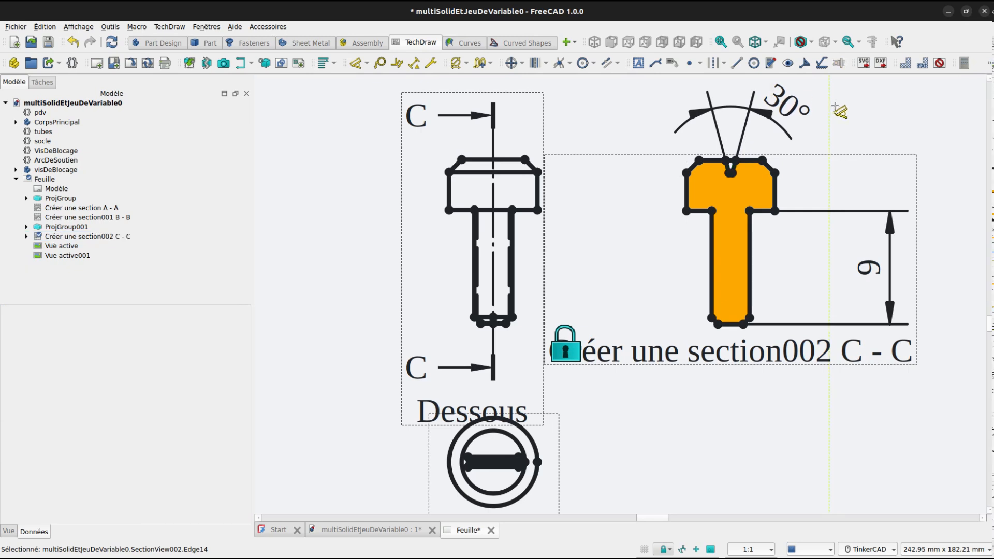
Dimension the screwdriver slot's length and width in the Front001 view, placing the length below the screw and the width to its right.
scroll(854, 139, "down", 3)
middle_click_drag(783, 265, 750, 281)
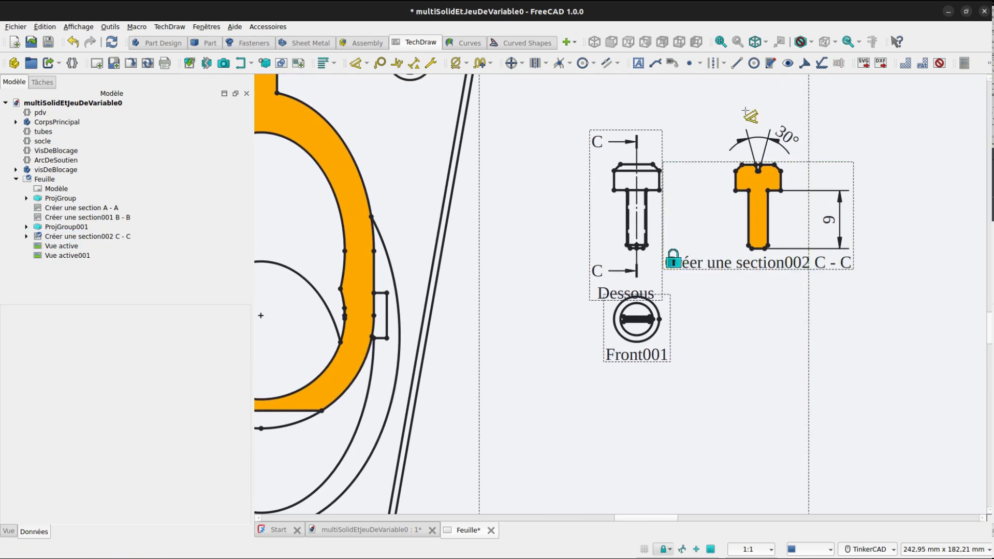
scroll(656, 319, "up", 5)
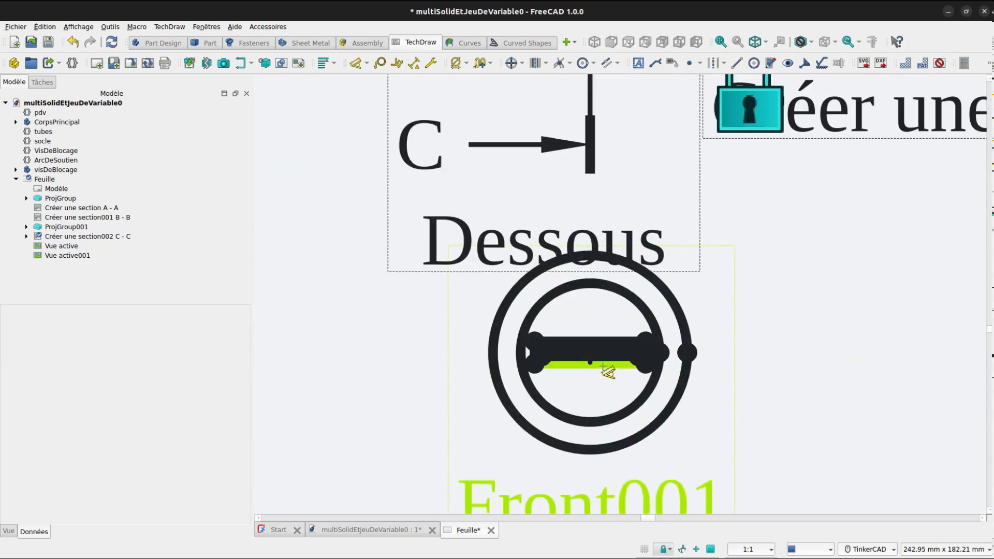
left_click(605, 370)
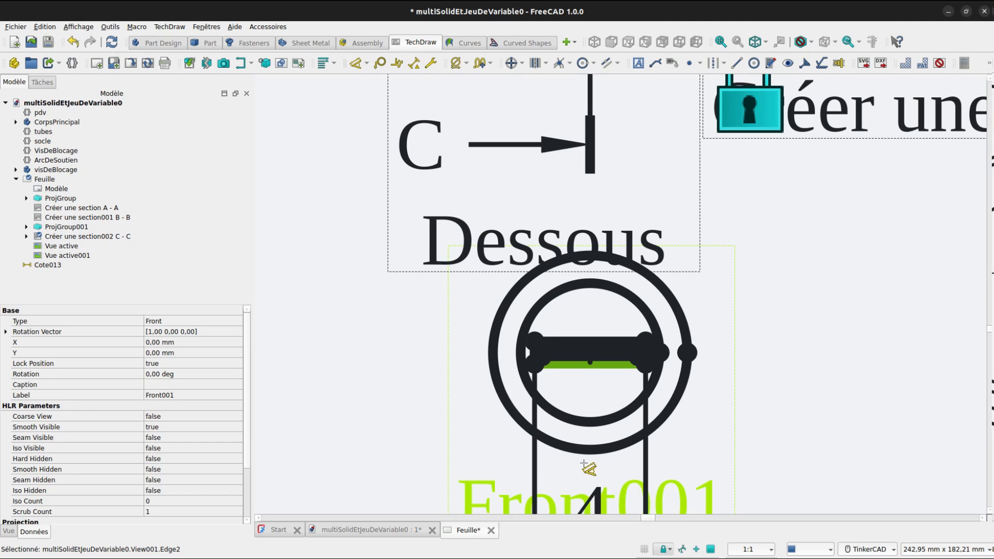
left_click(649, 366)
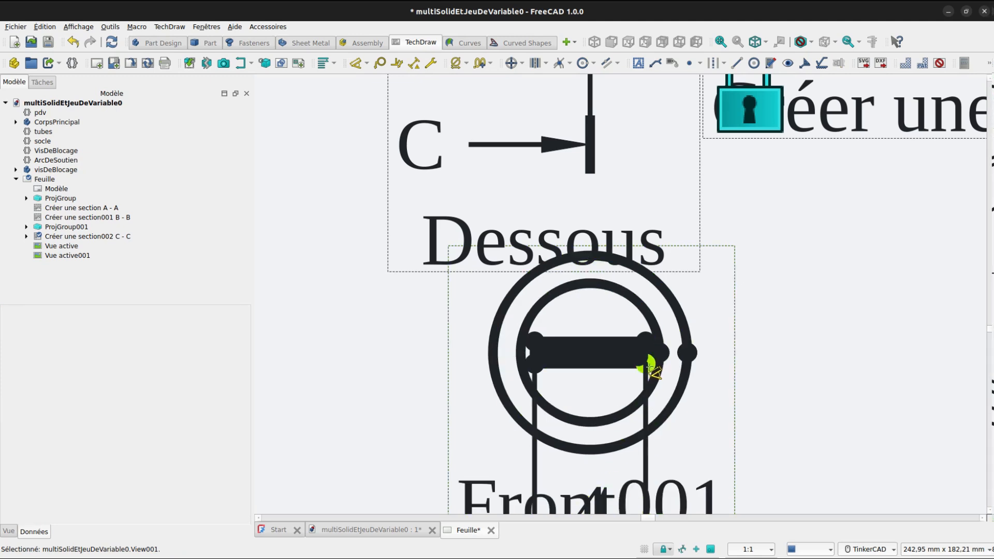
left_click(647, 341)
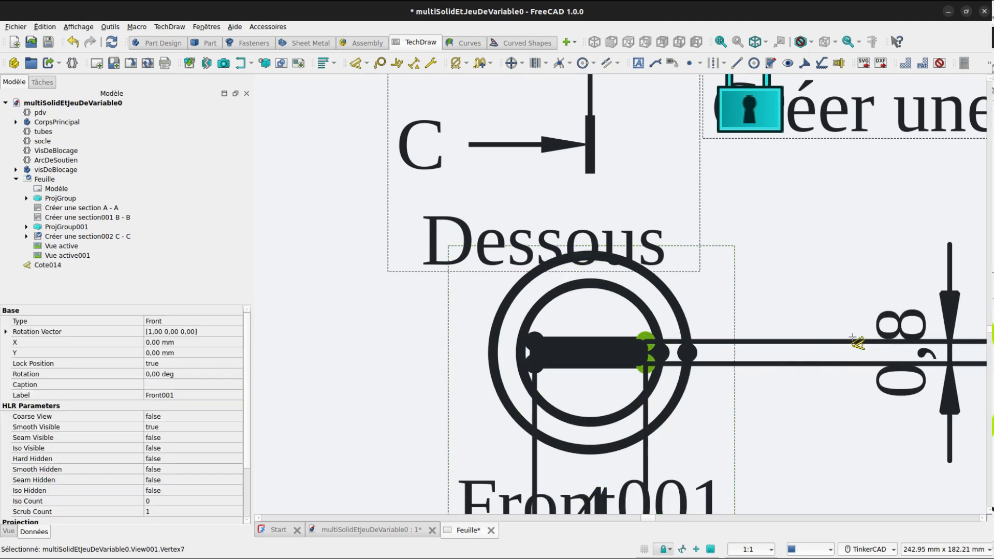
Try a width dimension for the screw head placed above the Dessous view, and delete it.
scroll(857, 342, "down", 5)
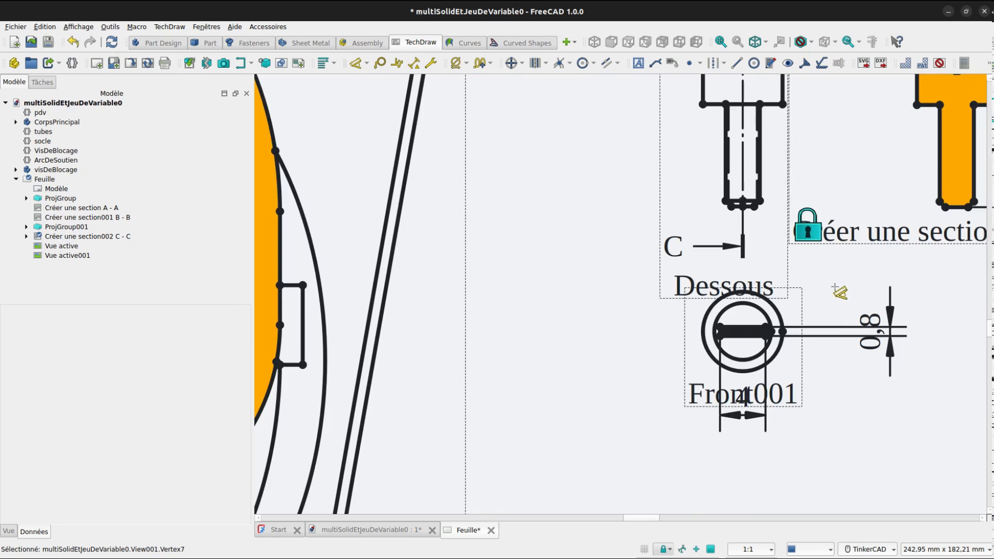
mouse_move(849, 295)
middle_mouse_down()
mouse_move(761, 406)
mouse_move(742, 412)
middle_mouse_up()
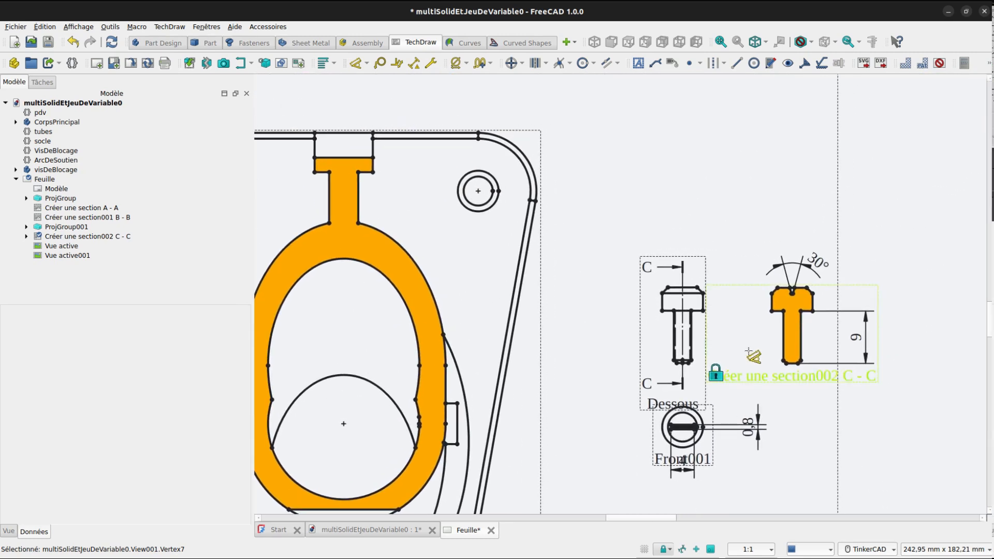
scroll(673, 311, "up", 4)
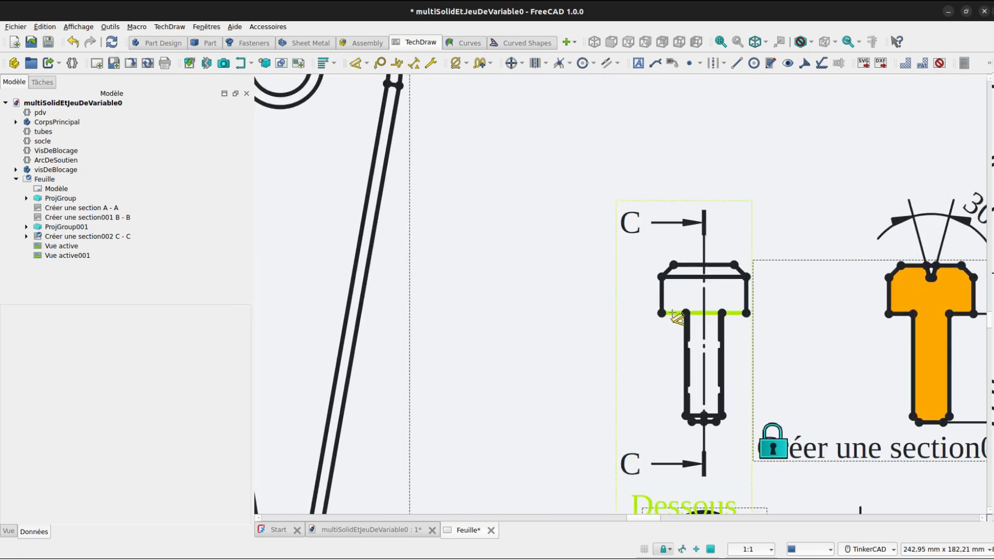
left_click(678, 296)
left_click(687, 265)
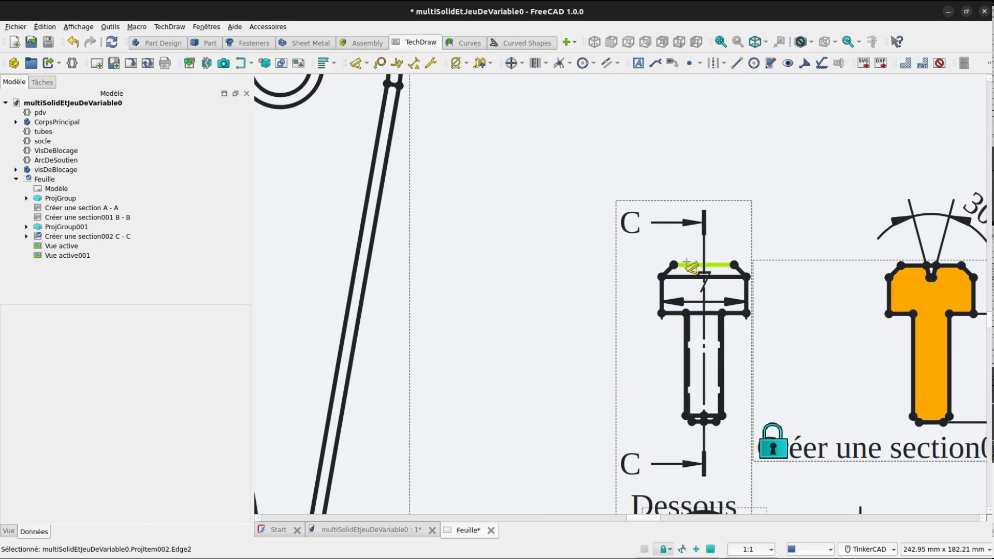
right_click(548, 267)
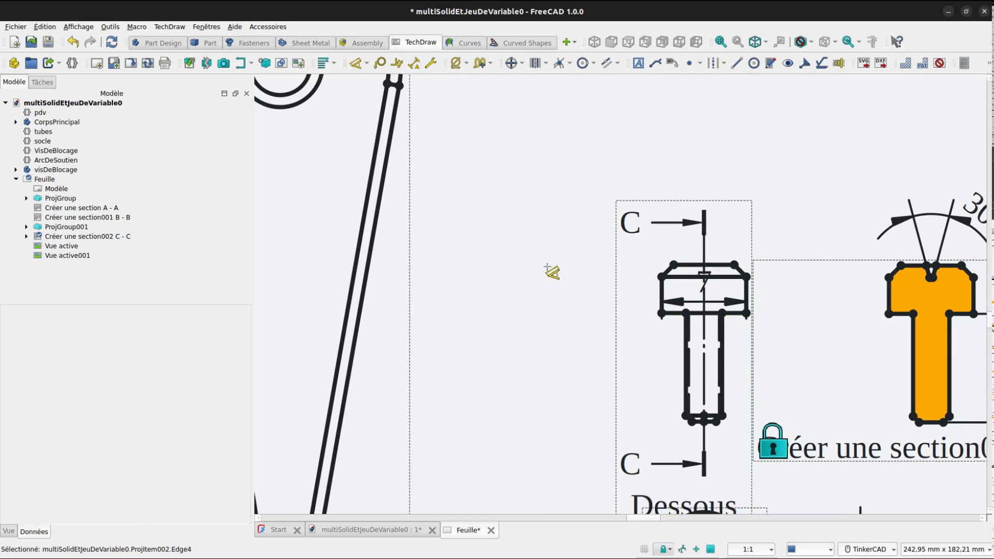
left_click(703, 290)
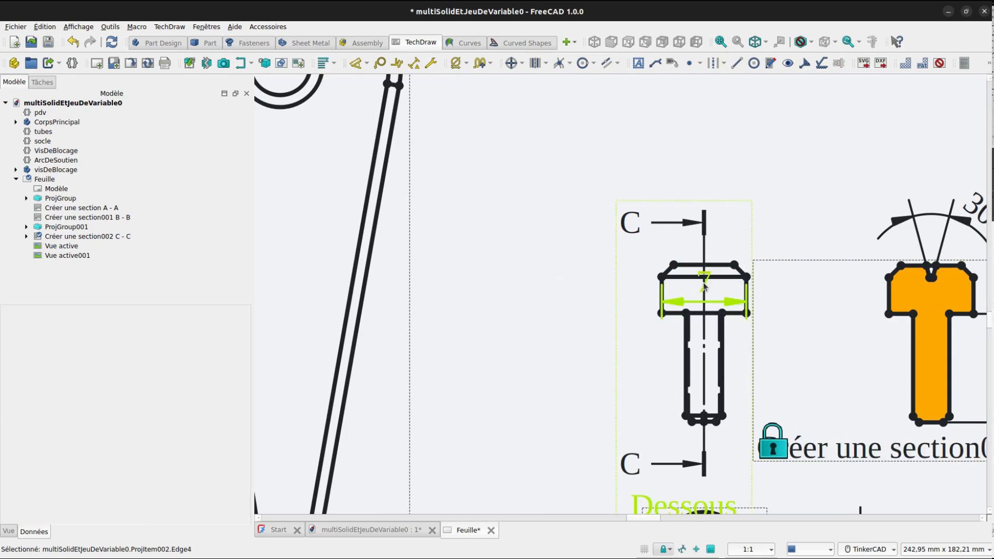
left_click(725, 223)
left_click_drag(724, 223, 716, 150)
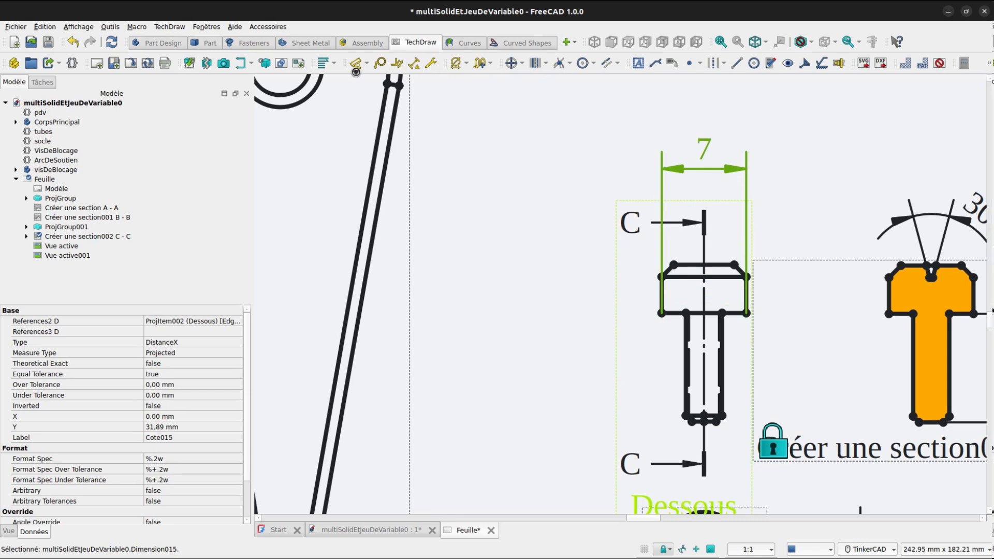
key("Delete")
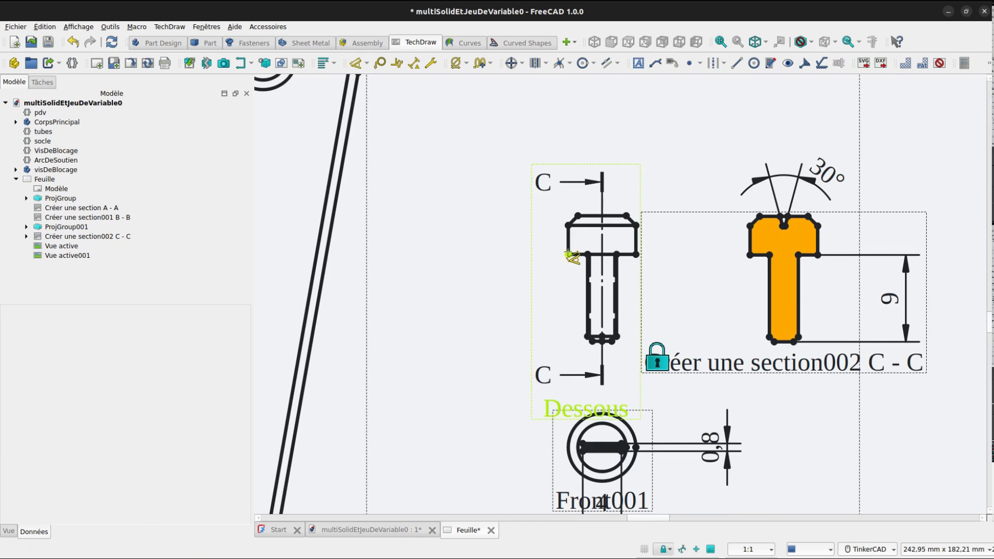
Dimension the screw head's height in the Dessous view, placing it to the left of the head.
left_click(568, 255)
left_click(577, 216)
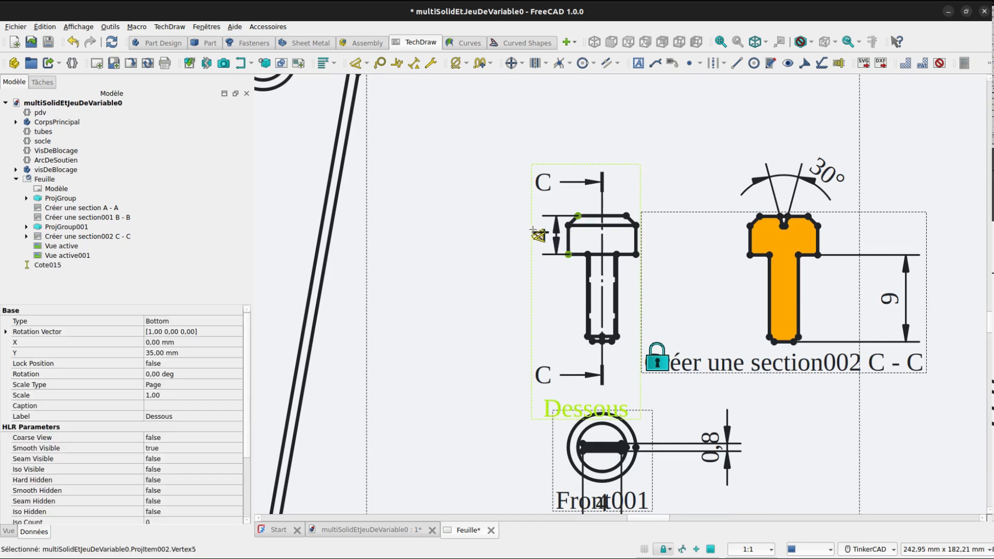
left_click(485, 226)
Move the slot width dimension's text below its extension lines in the Front001 view.
scroll(440, 264, "down", 3)
mouse_move(466, 339)
middle_mouse_down()
mouse_move(443, 346)
mouse_move(428, 394)
middle_mouse_up()
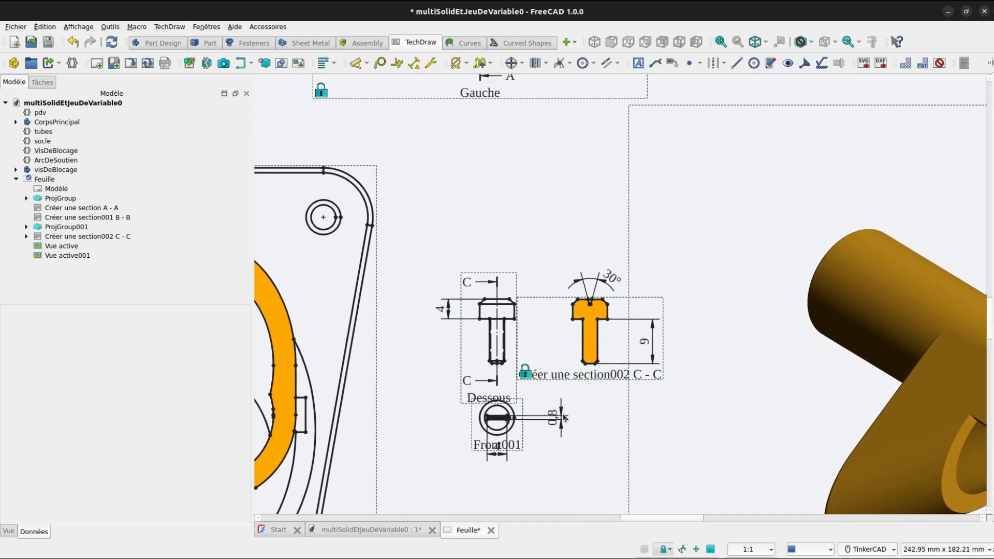
left_click_drag(559, 417, 550, 459)
left_click(607, 406)
Hide the view frames to check the sheet's layout around the screw views, and show them again.
scroll(607, 406, "down", 3)
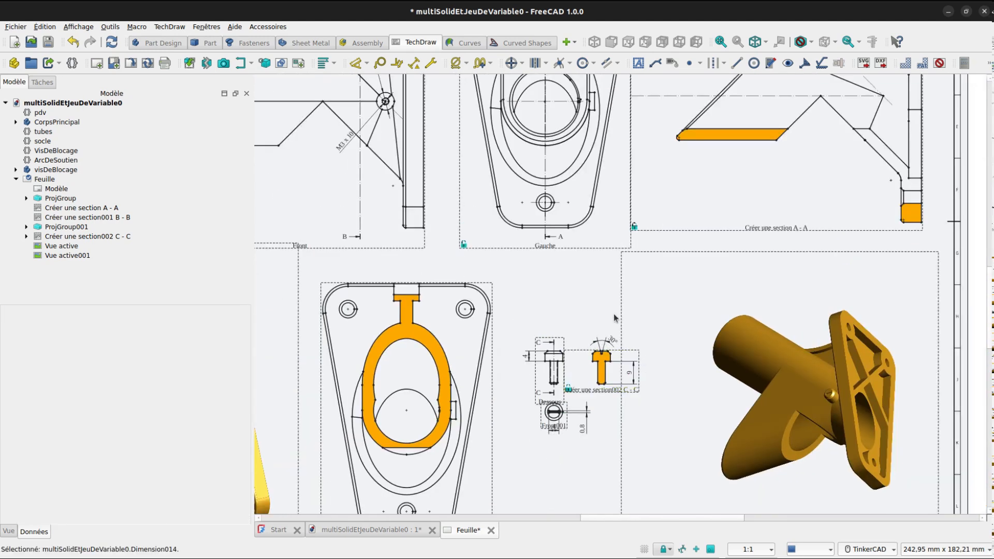
right_click(583, 281)
left_click(594, 288)
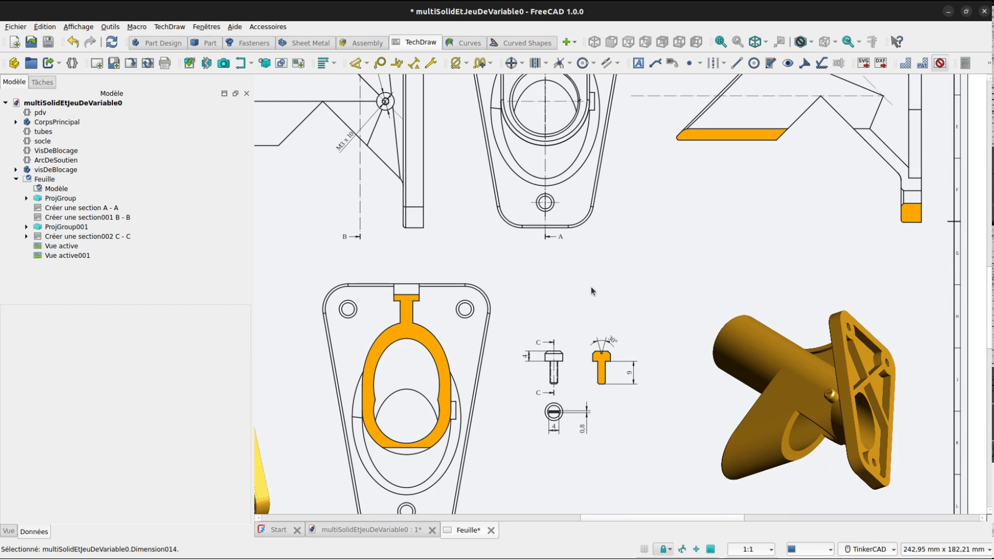
middle_click_drag(590, 308, 610, 192)
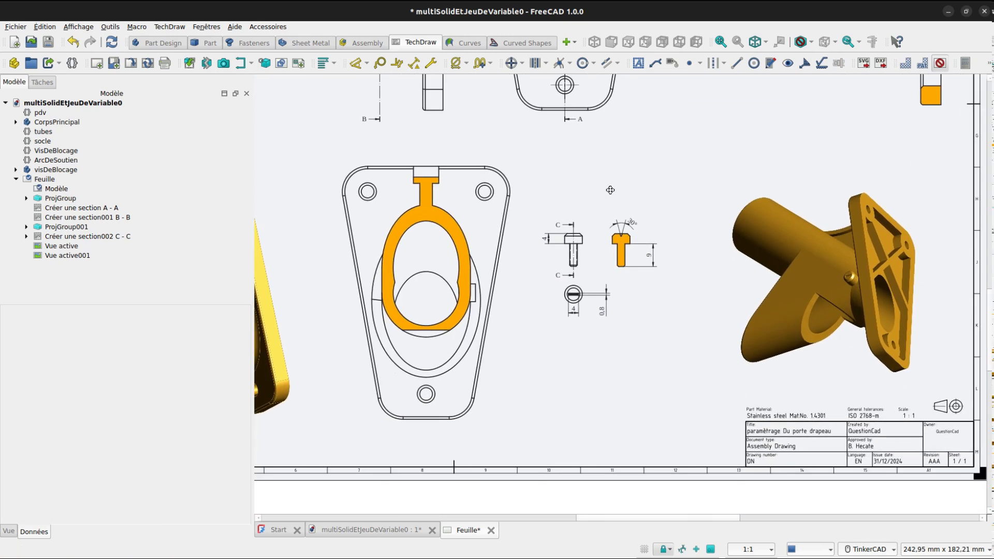
left_click(186, 231)
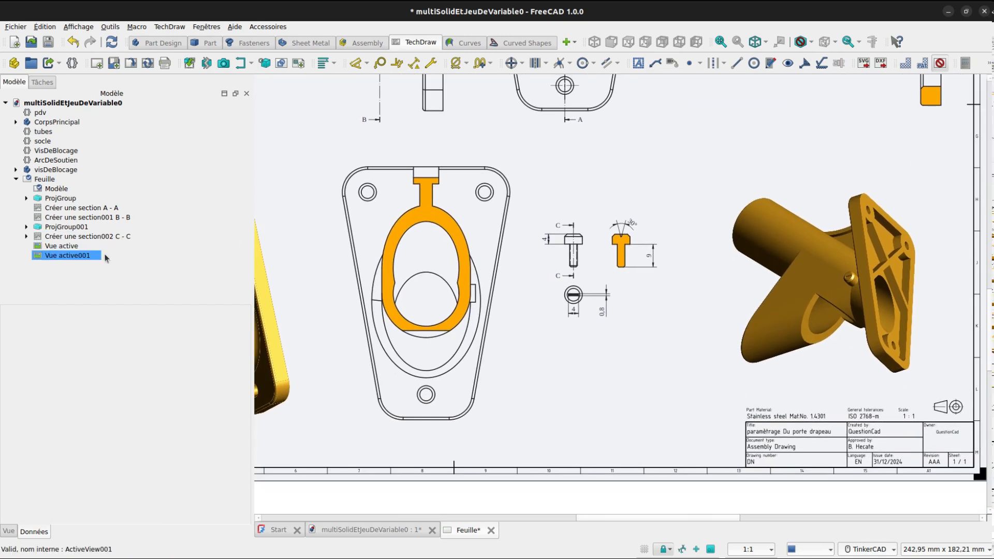
right_click(602, 358)
left_click(613, 359)
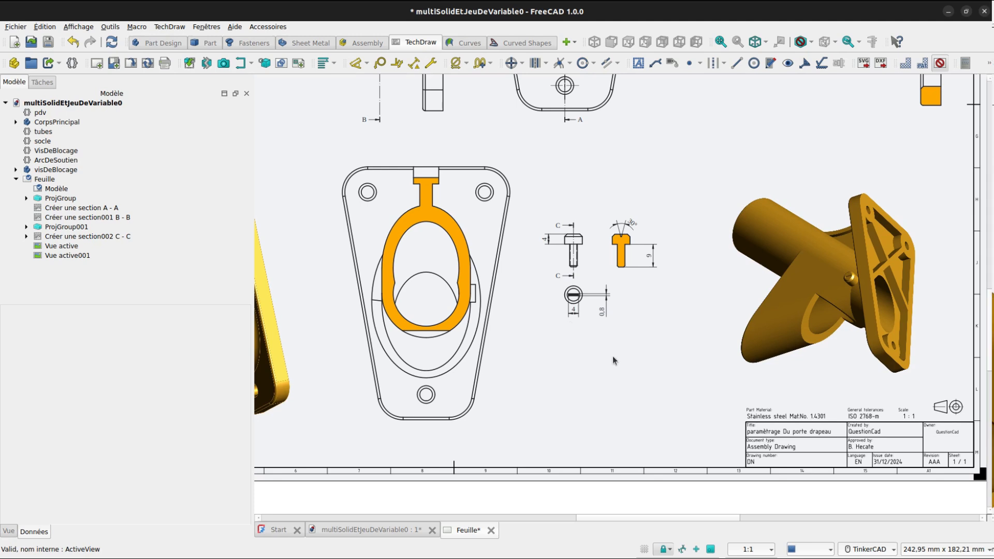
right_click(602, 338)
left_click(592, 328)
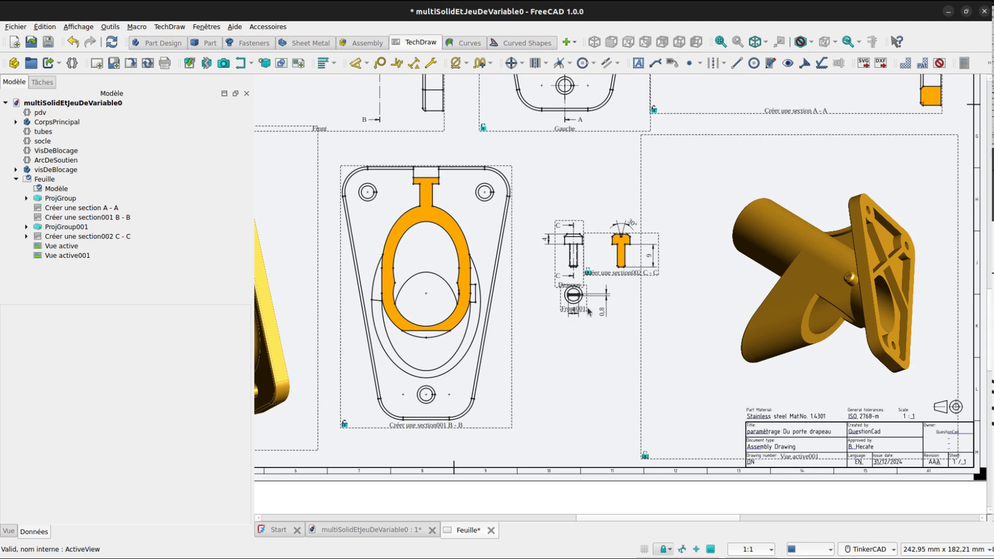
Move the slot's length dimension above the screw head in the Front001 view.
scroll(588, 311, "up", 5)
left_click(575, 314)
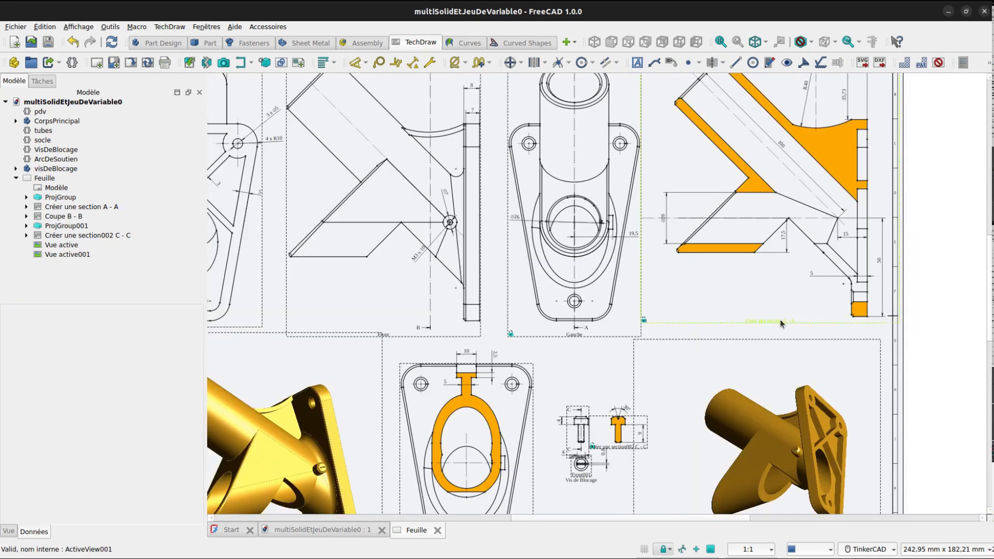
Set the caption of section A - A to "CoupeA-A" and hide the view frames on the sheet.
left_click(781, 319)
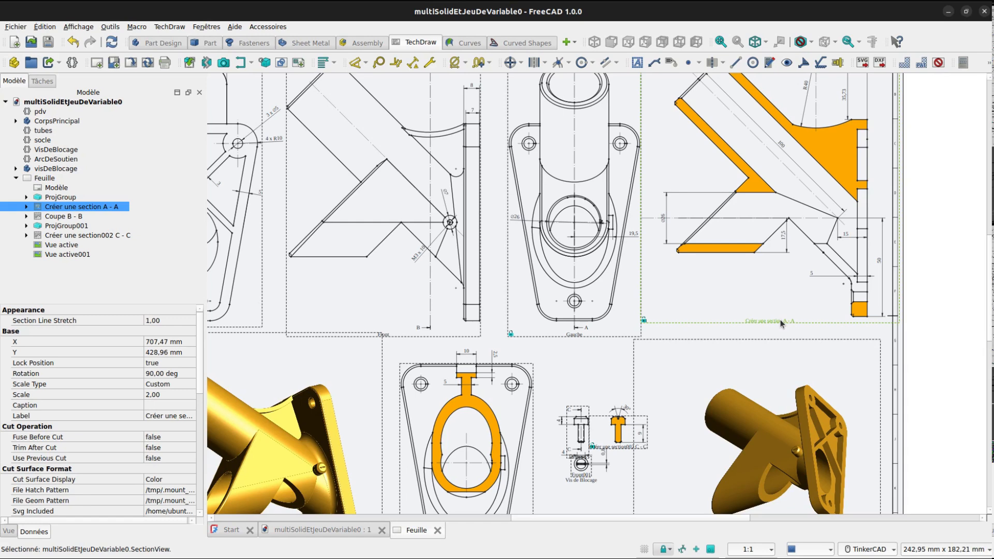
left_click(157, 407)
type("C")
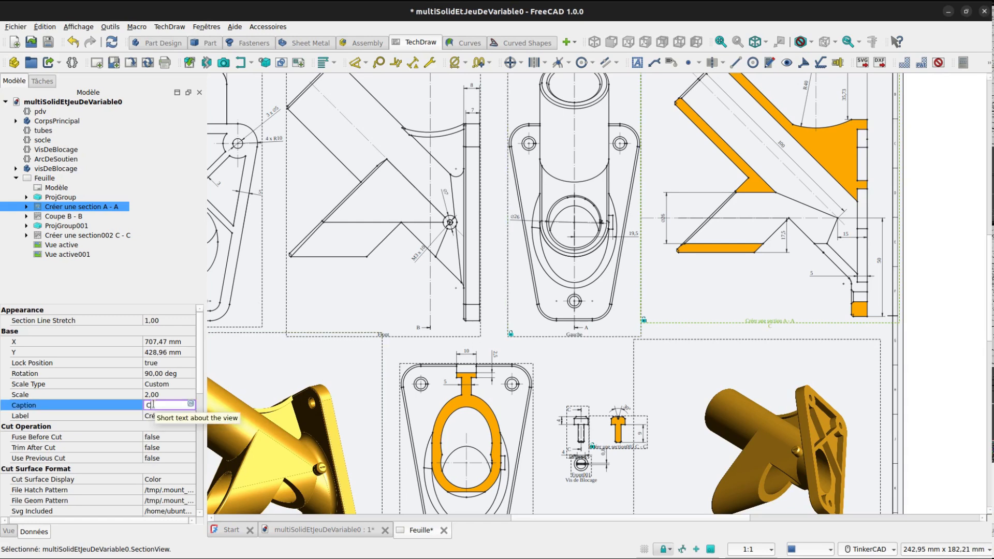
type("oupeA")
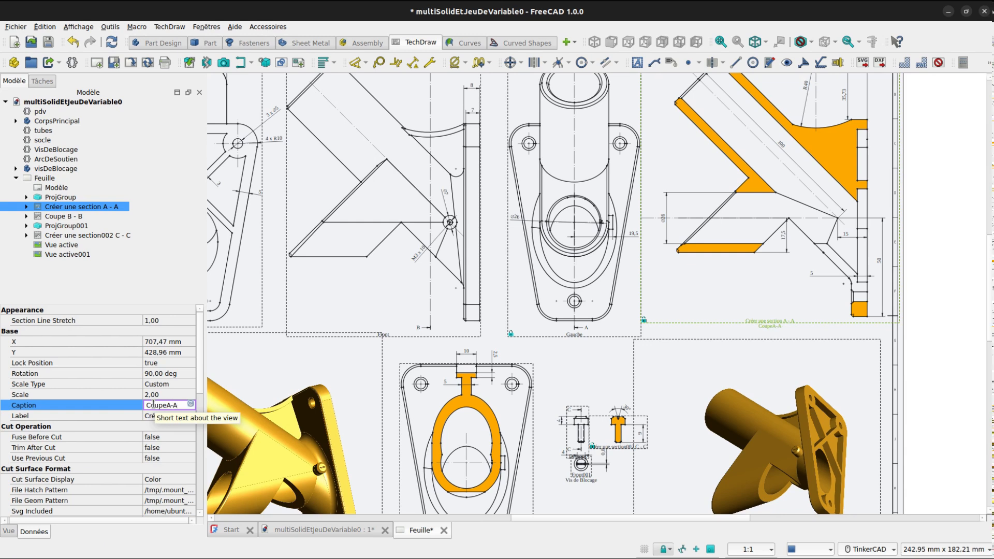
key("Return")
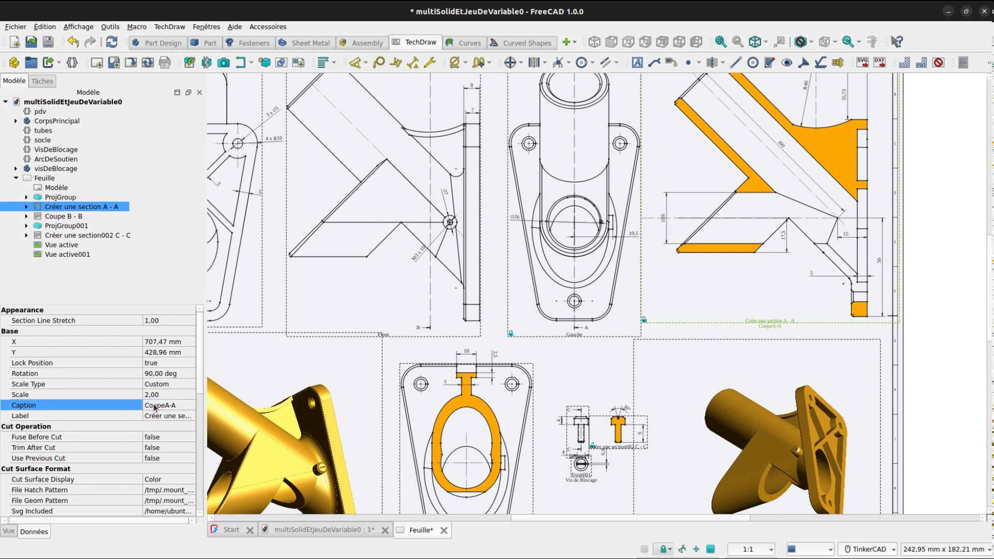
right_click(565, 350)
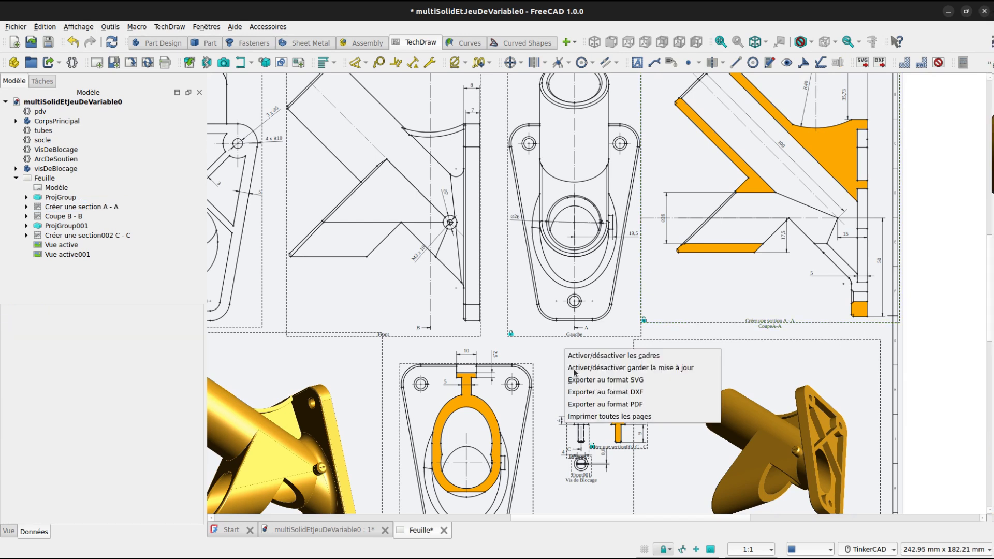
left_click(578, 357)
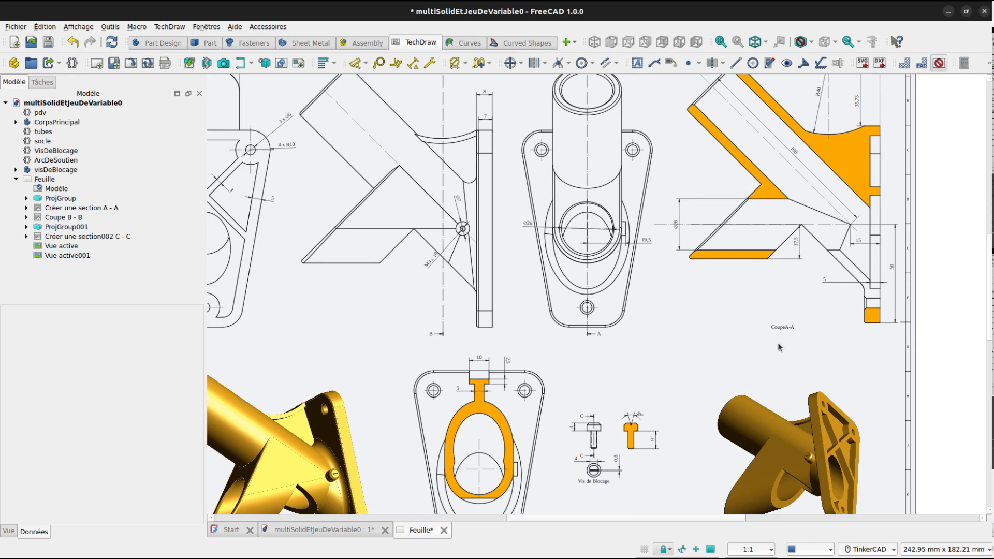
Turn on Keep Label for the Coupe B - B section view so its name shows below the view.
middle_click_drag(626, 338, 696, 251)
left_click(59, 237)
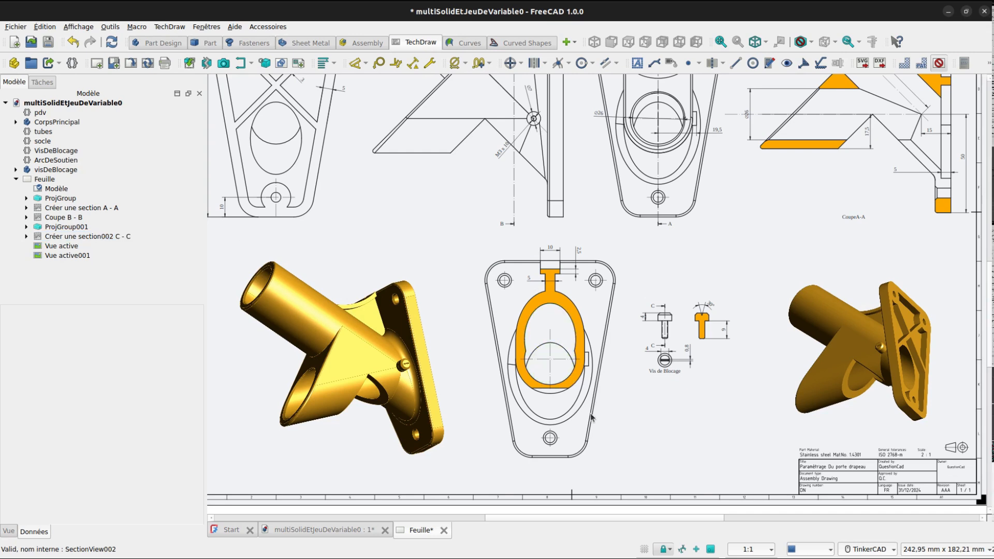
left_click(72, 221)
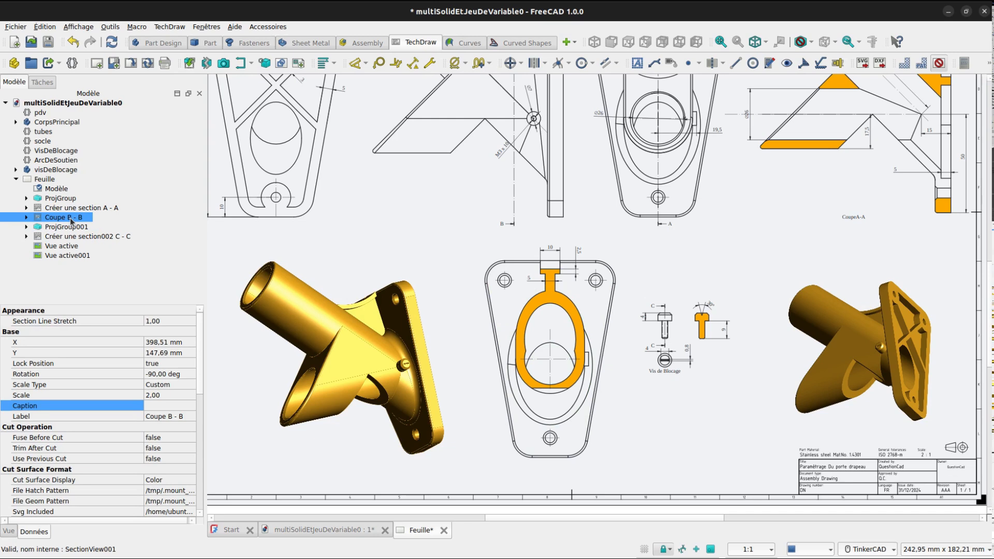
left_click(27, 218)
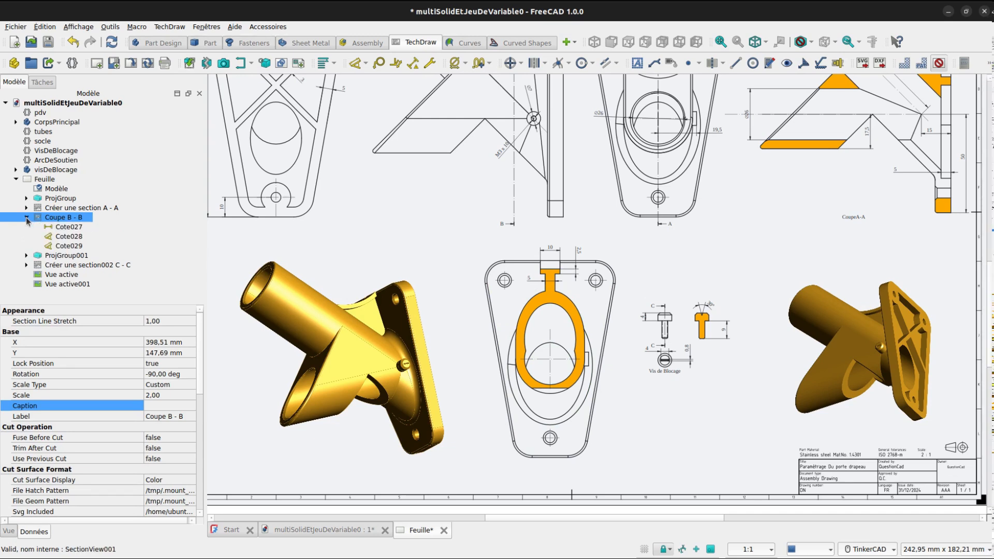
left_click(157, 417)
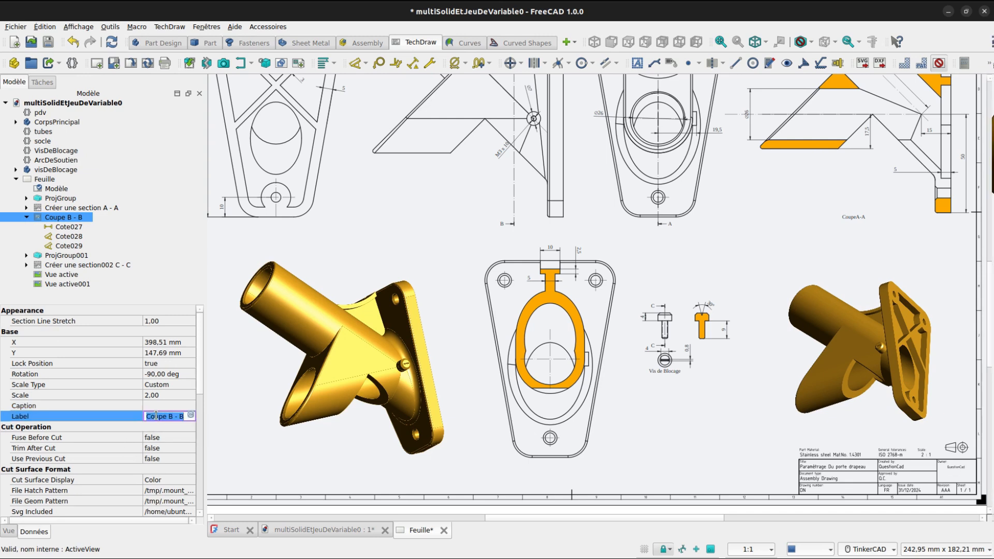
left_click(153, 406)
left_click_drag(122, 521, 71, 522)
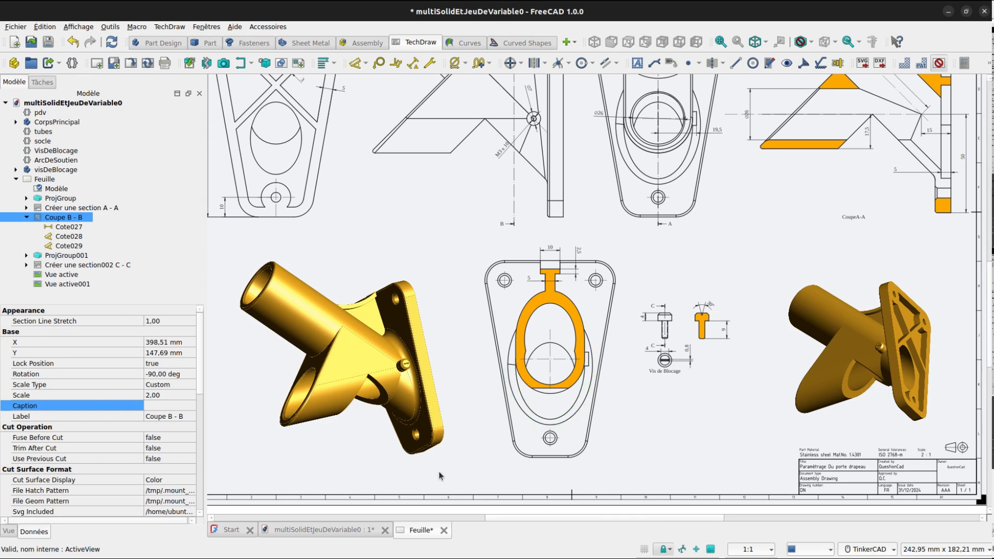
left_click(9, 532)
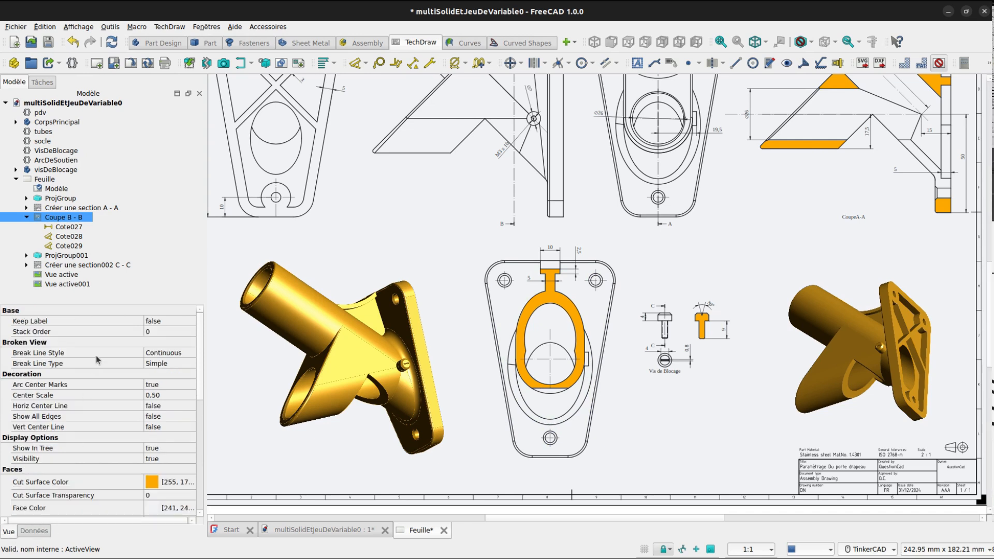
left_click(157, 322)
left_click(158, 322)
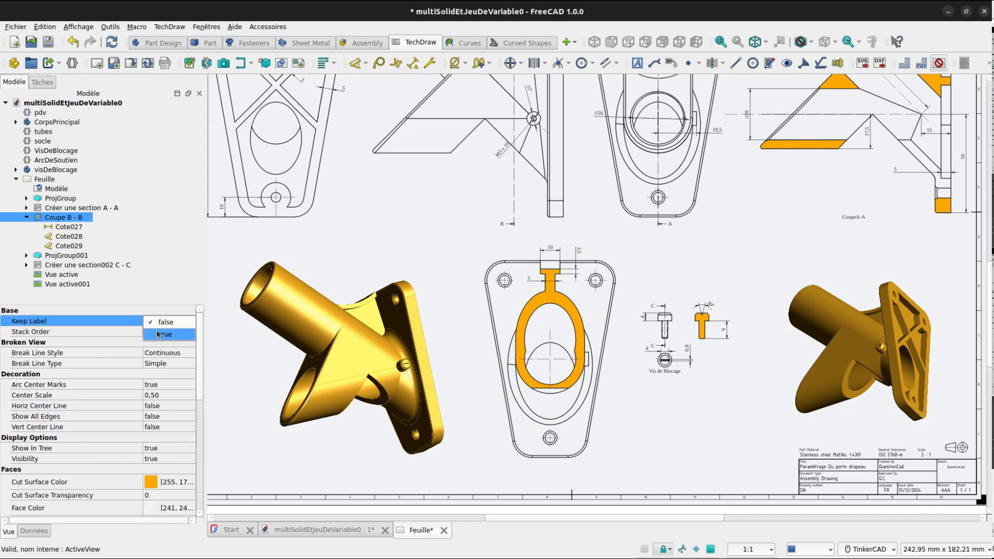
left_click(158, 335)
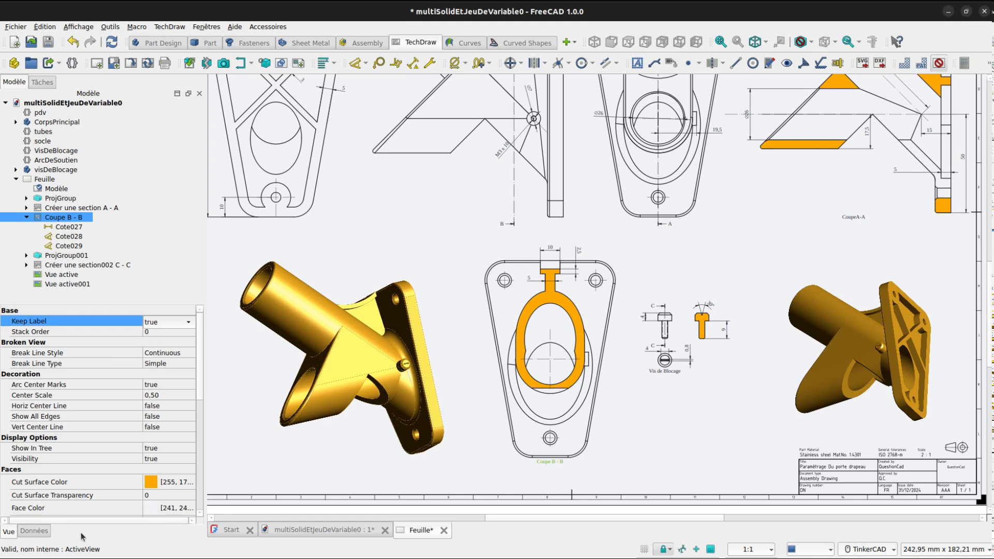
left_click(34, 532)
left_click(172, 406)
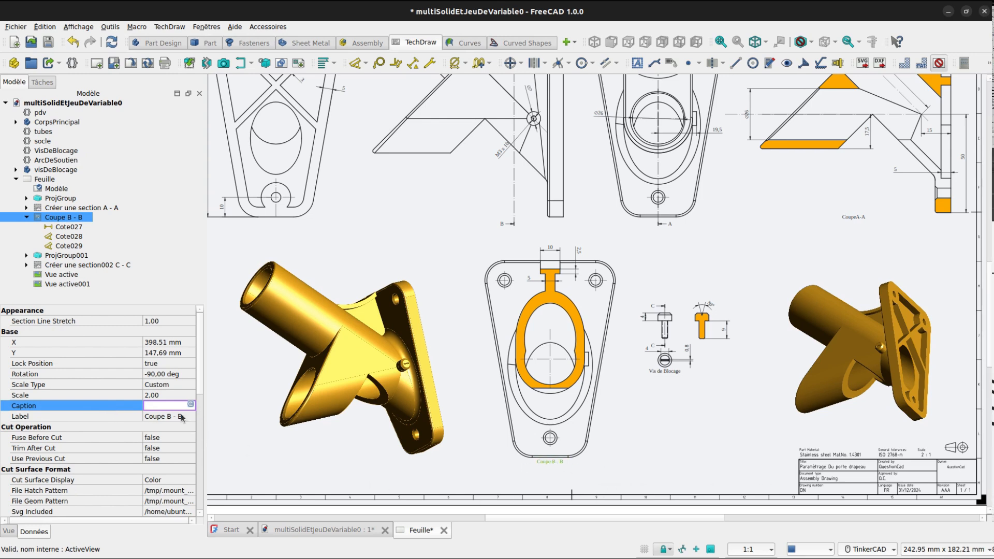
Show the view frames to check the labels and captions on the sheet, and hide the frames again.
left_click(499, 466)
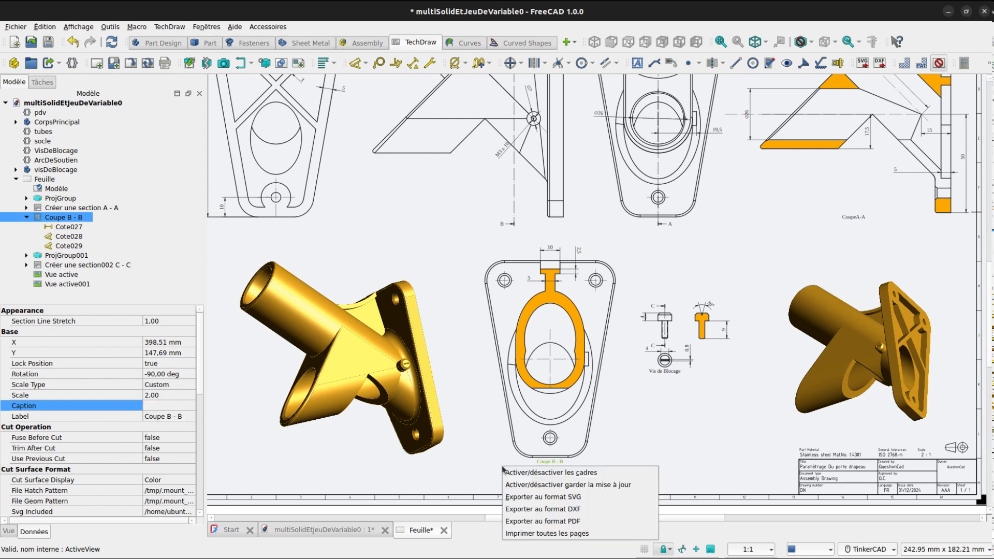
right_click(501, 469)
left_click(510, 472)
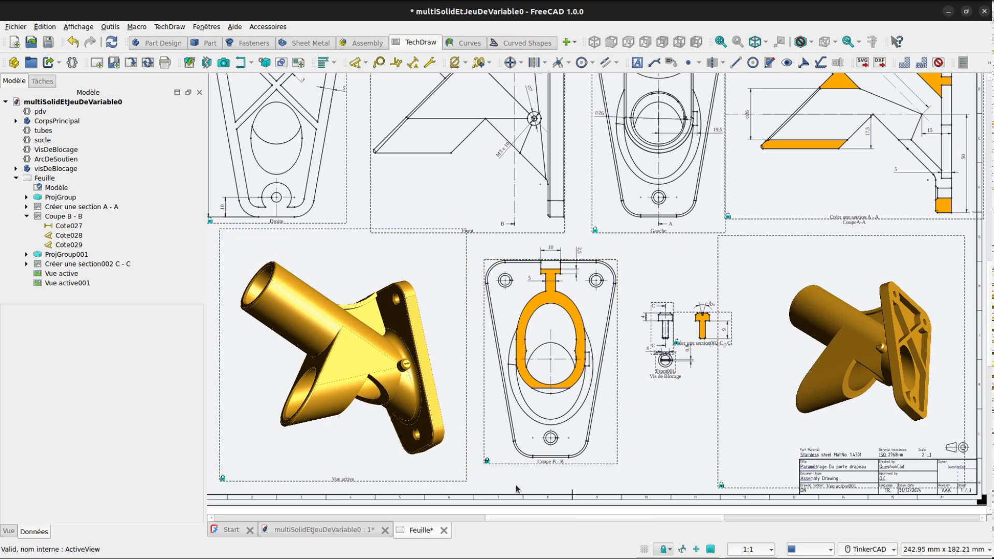
right_click(664, 422)
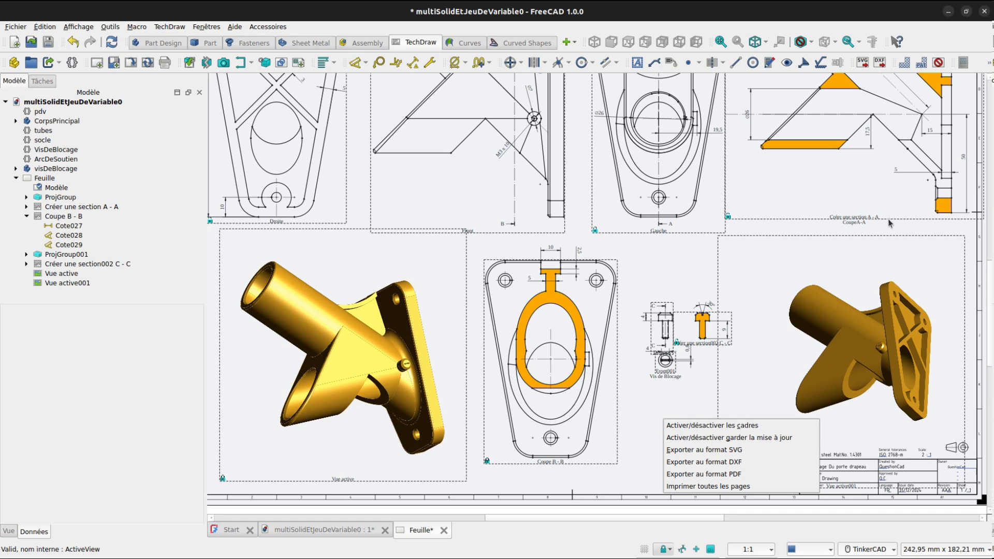
left_click(777, 229)
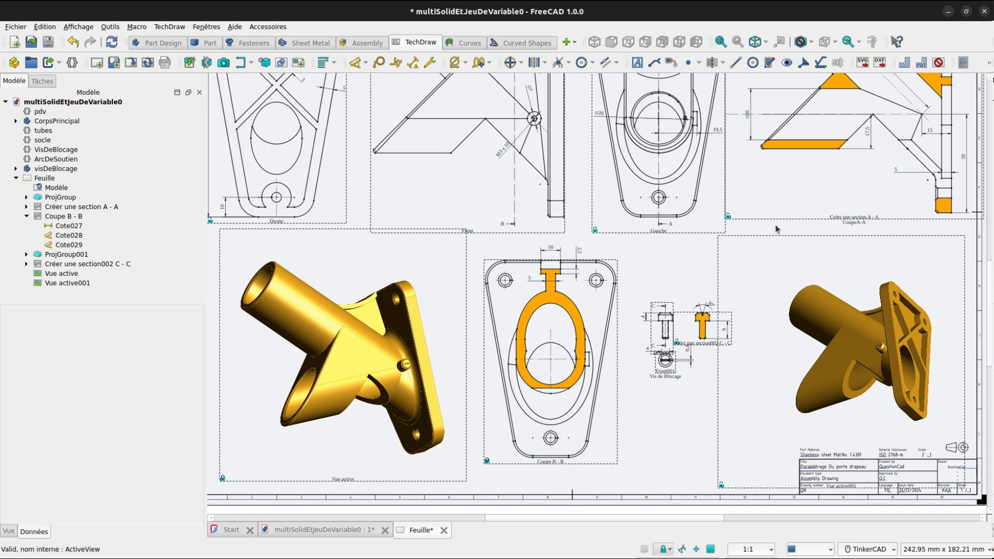
right_click(777, 229)
left_click(777, 231)
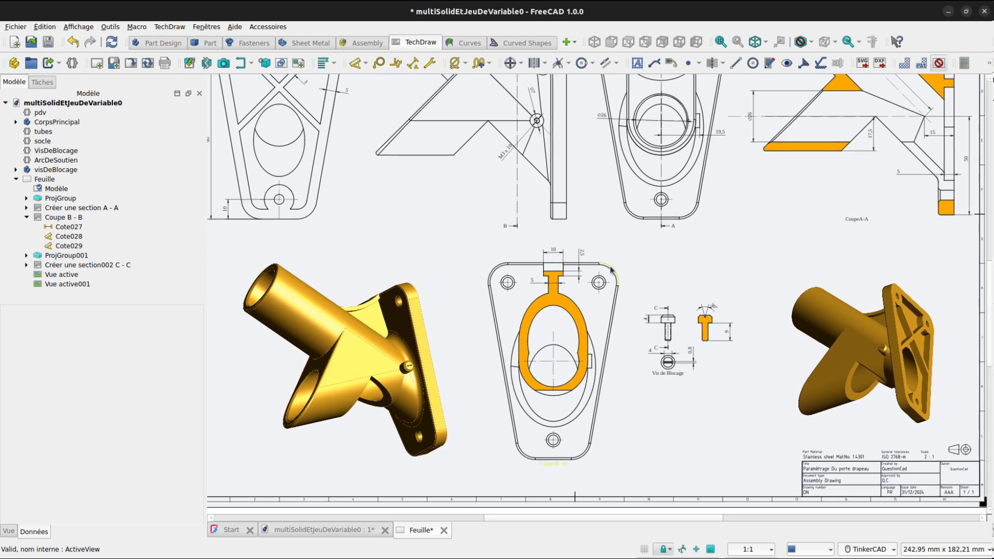
Review the whole drawing sheet and look at the page's SVG, DXF and PDF export options.
scroll(583, 237, "down", 1)
scroll(583, 237, "down", 1)
middle_click_drag(505, 204, 494, 279)
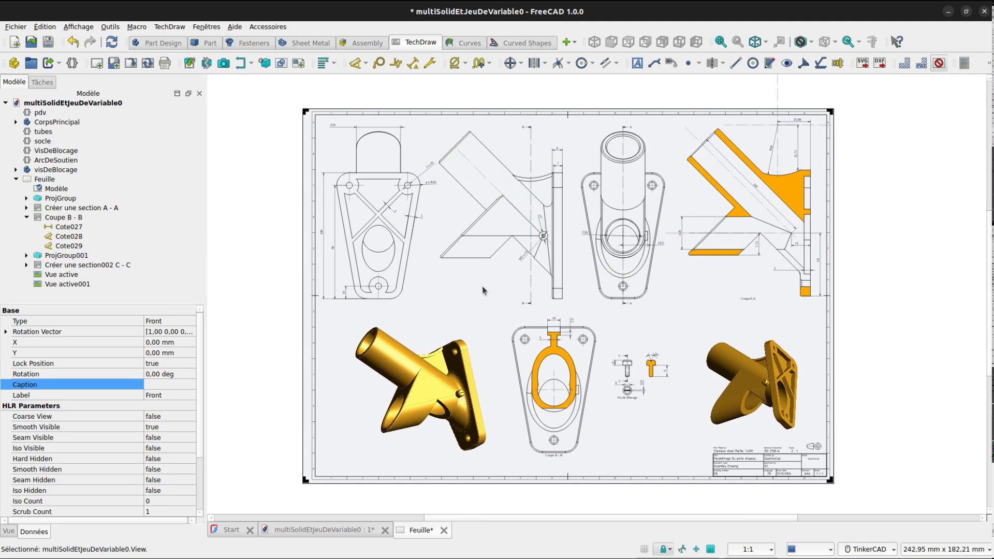
left_click(463, 295)
scroll(463, 295, "up", 2)
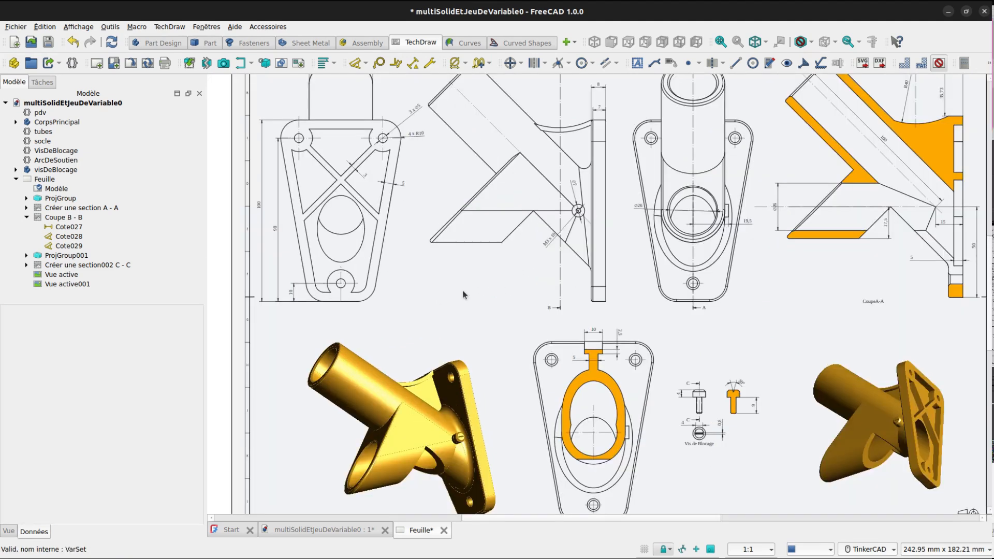
right_click(418, 257)
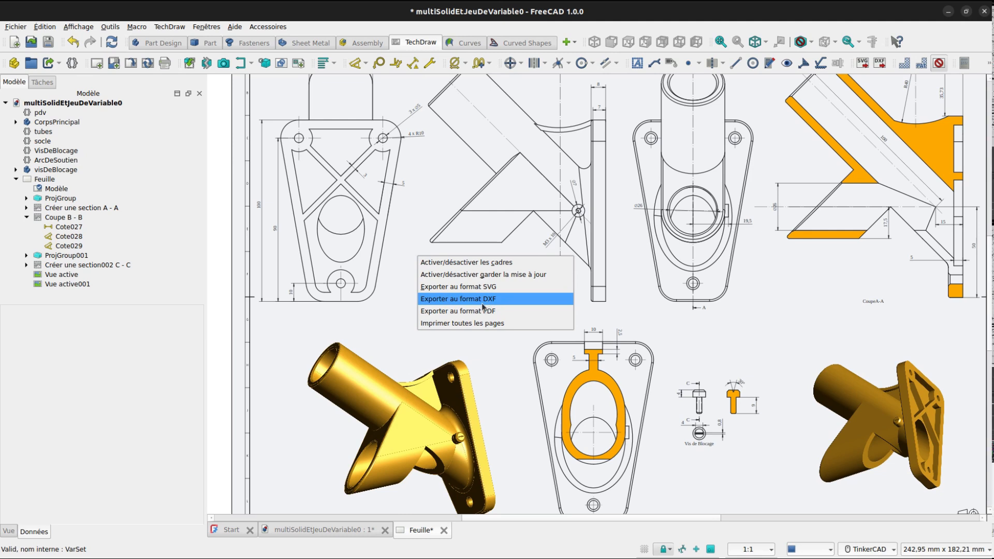
left_click(409, 317)
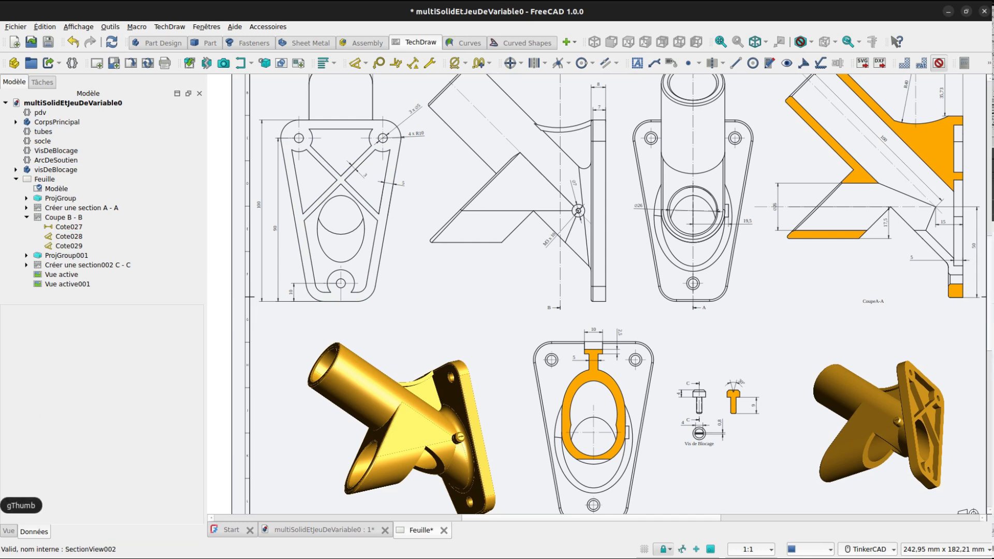
Switch to gThumb and examine test.svg, checking the section captions, locking screw views, shaded view and dimensions up close.
left_click(4, 505)
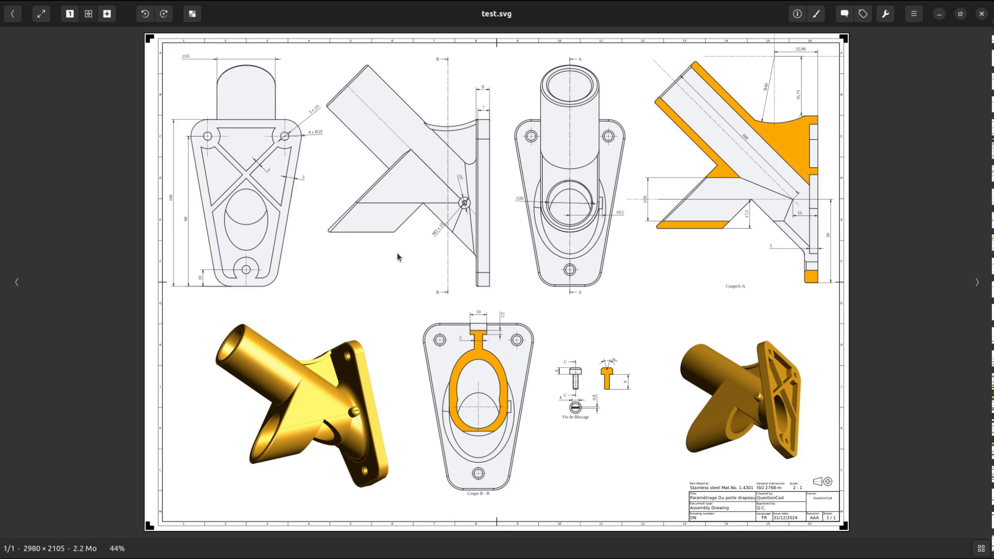
scroll(421, 273, "up", 4)
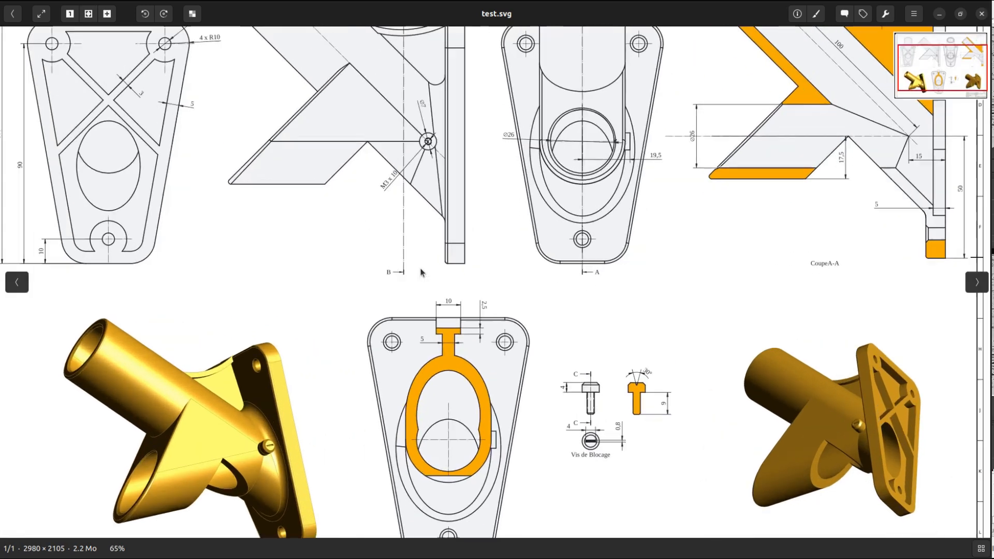
scroll(420, 273, "up", 1)
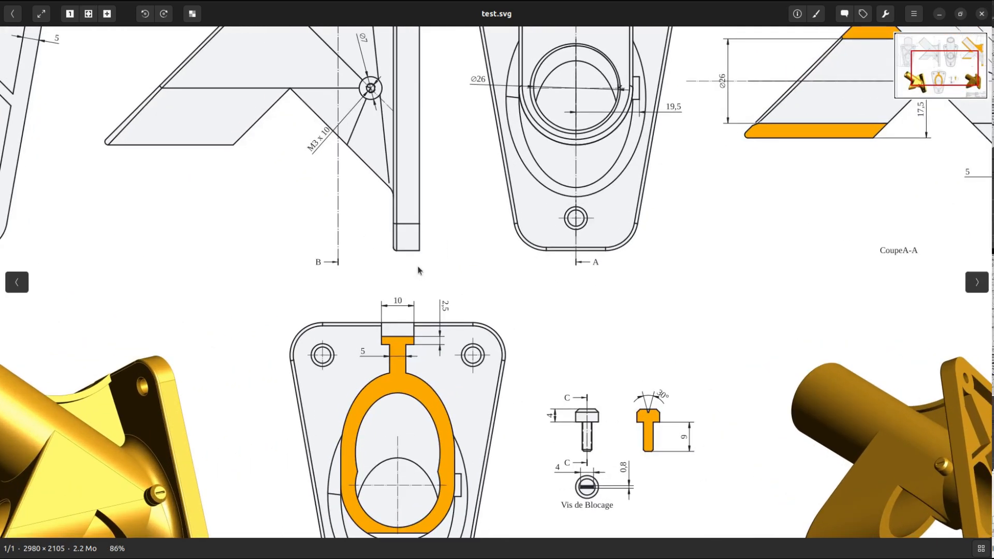
scroll(419, 271, "up", 3)
mouse_move(660, 372)
left_mouse_down()
mouse_move(663, 173)
mouse_move(680, 3)
mouse_move(616, 60)
mouse_move(375, 374)
left_mouse_up()
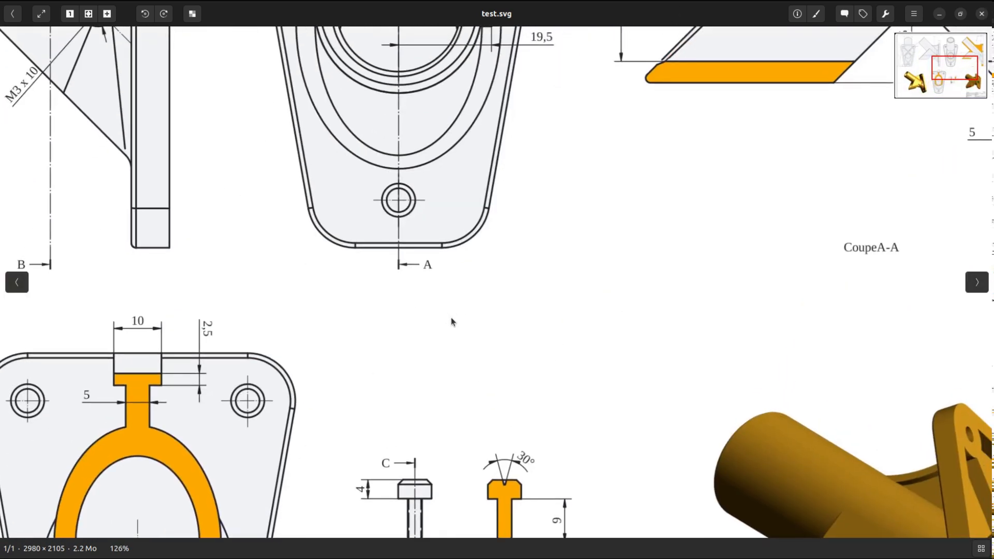
scroll(451, 318, "down", 3)
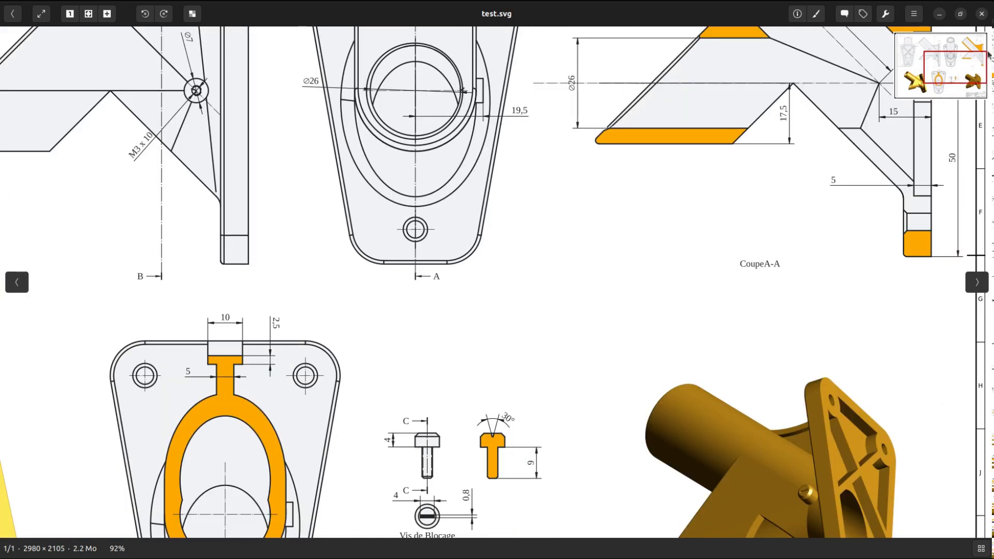
mouse_move(940, 60)
left_mouse_down()
mouse_move(922, 57)
mouse_move(910, 71)
left_mouse_up()
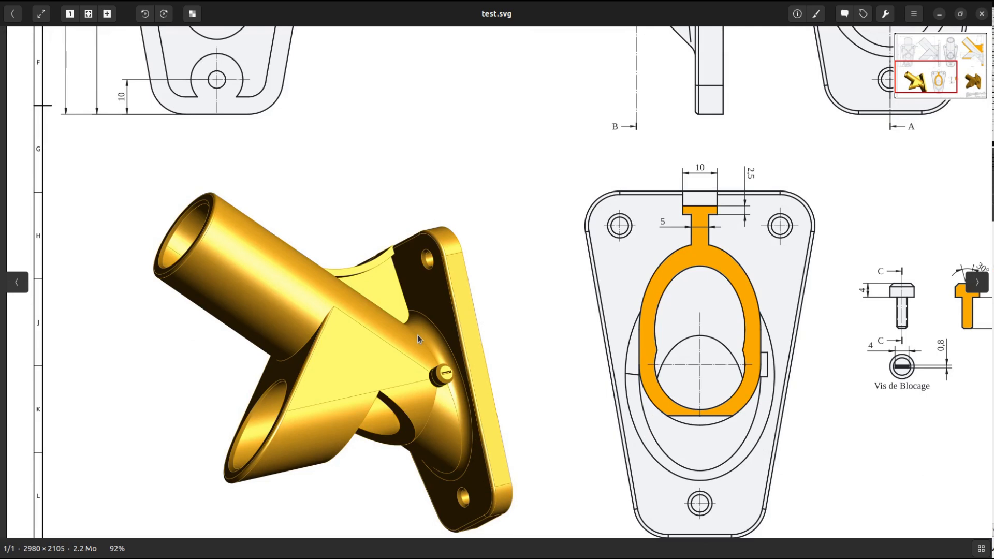
scroll(418, 334, "up", 5)
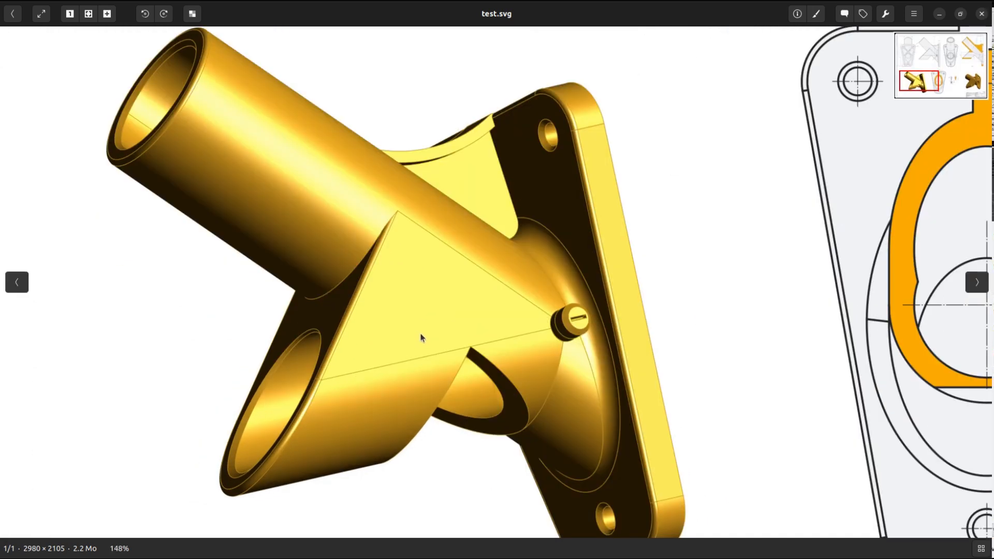
scroll(420, 338, "down", 3)
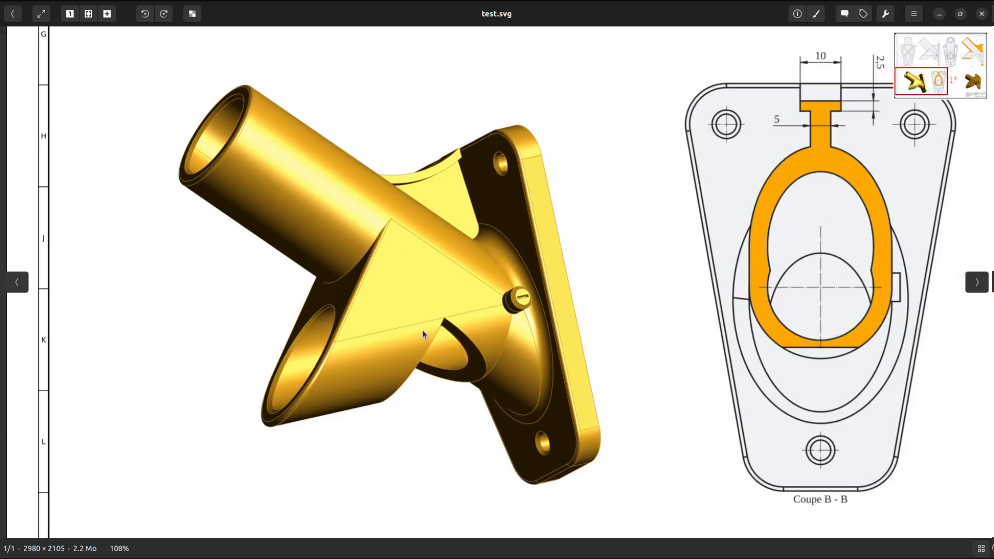
scroll(423, 332, "down", 3)
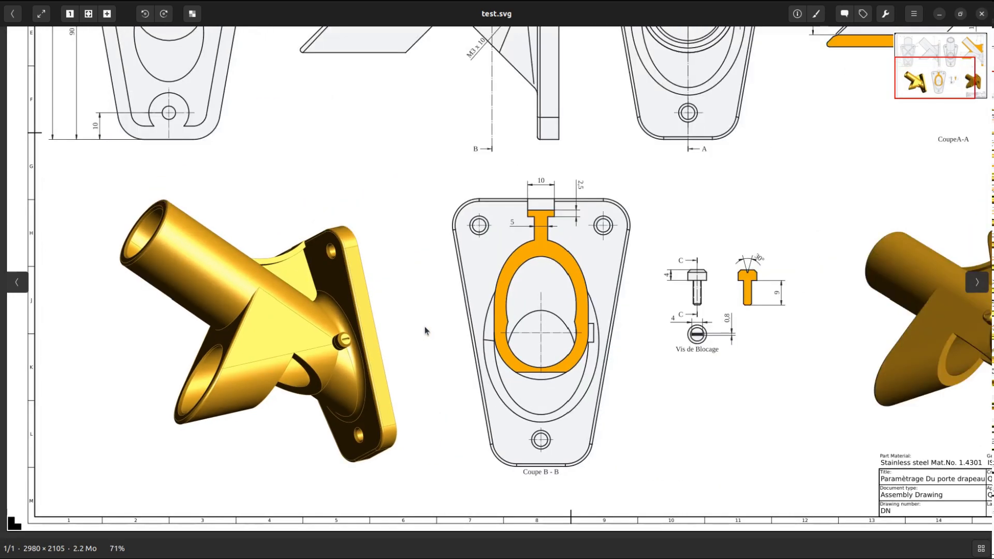
mouse_move(729, 222)
left_mouse_down()
mouse_move(716, 422)
mouse_move(390, 403)
mouse_move(198, 411)
mouse_move(210, 405)
left_mouse_up()
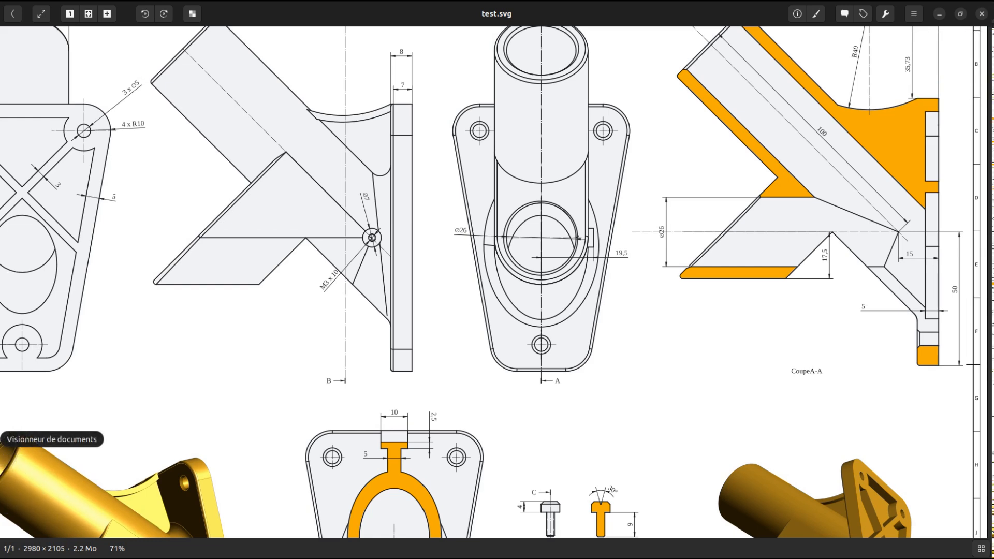
Switch to the document viewer and examine test.pdf, checking the bracket views, section B - B and locking screw details.
left_click(6, 437)
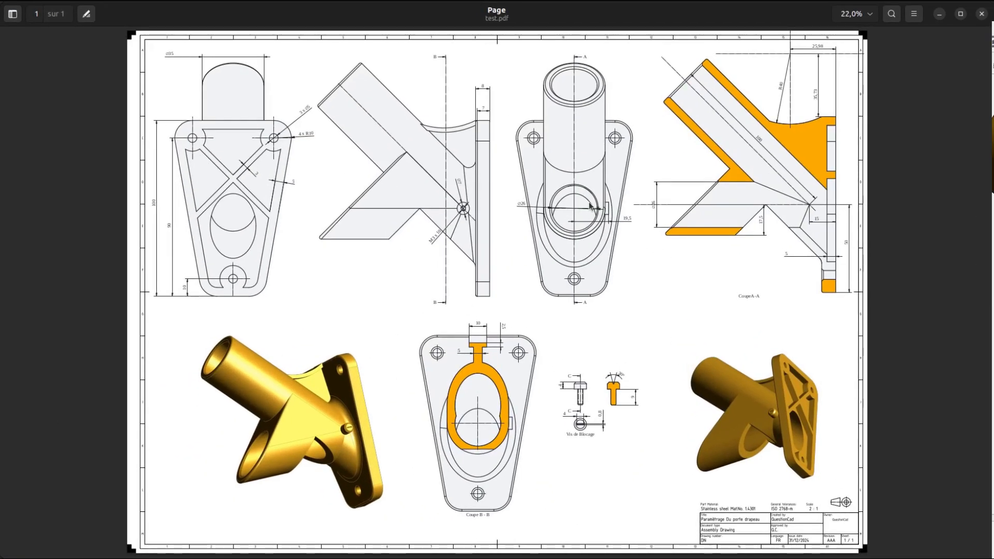
scroll(569, 225, "up", 2, "ctrl")
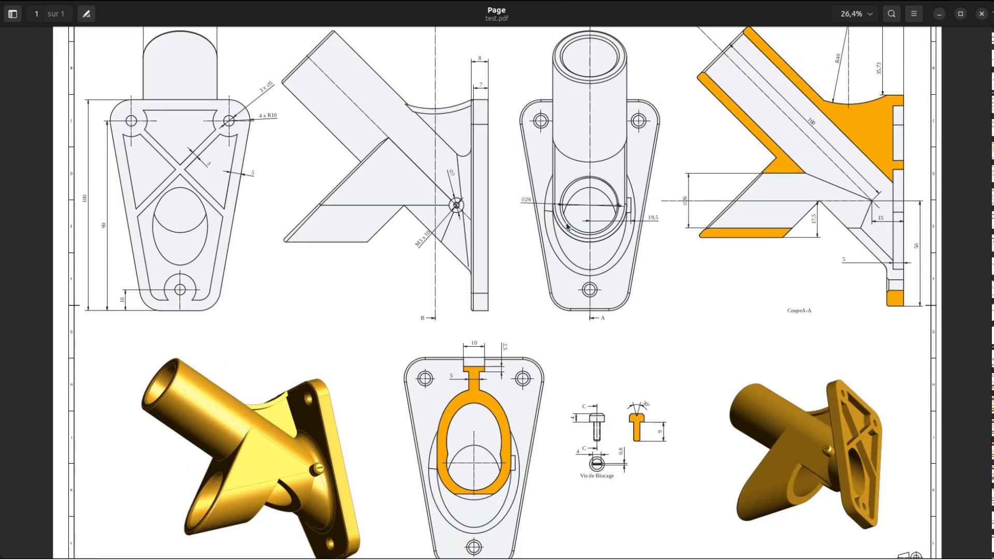
scroll(567, 226, "up", 3, "ctrl")
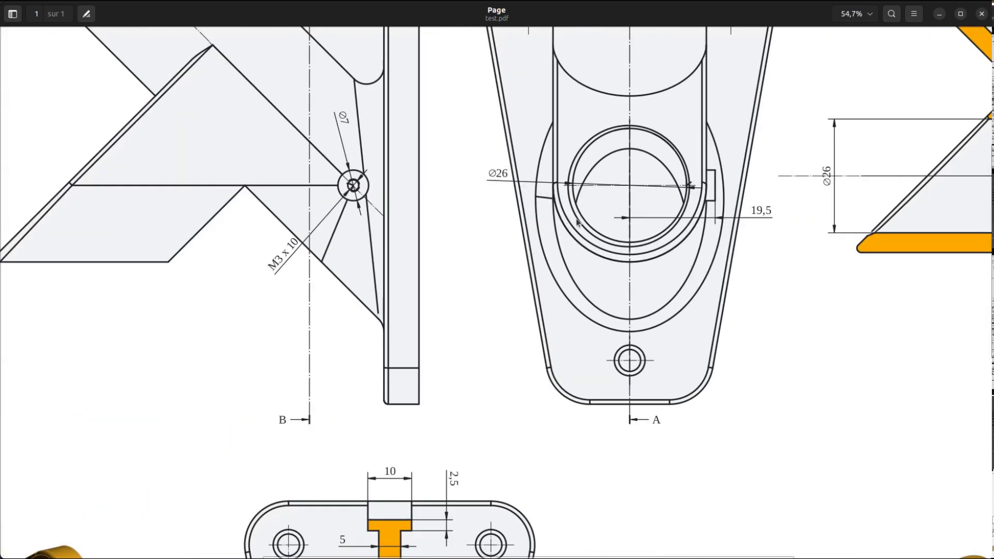
middle_click_drag(837, 179, 523, 91)
middle_click_drag(450, 348, 783, 78)
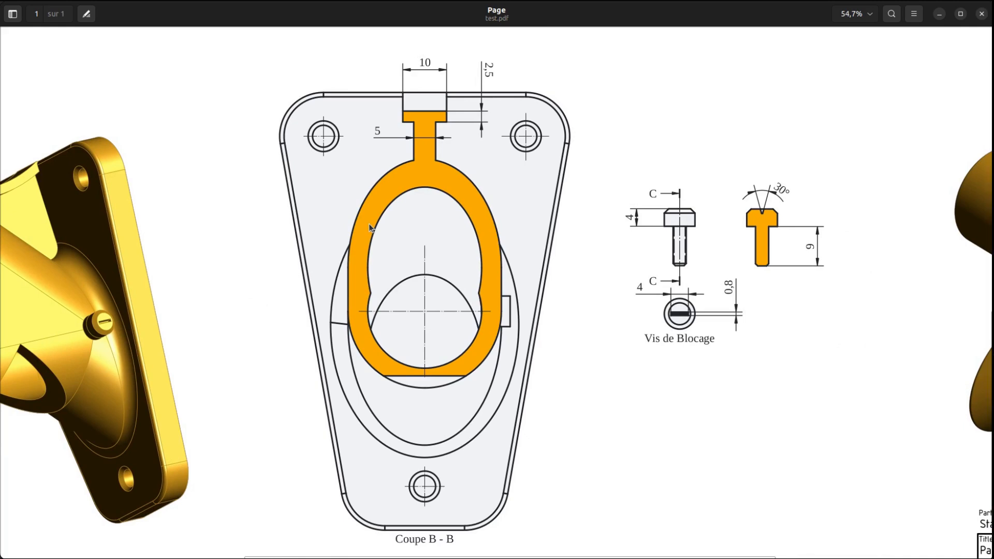
scroll(369, 227, "down", 5, "ctrl")
middle_click_drag(594, 383, 552, 323)
middle_click_drag(476, 211, 594, 434)
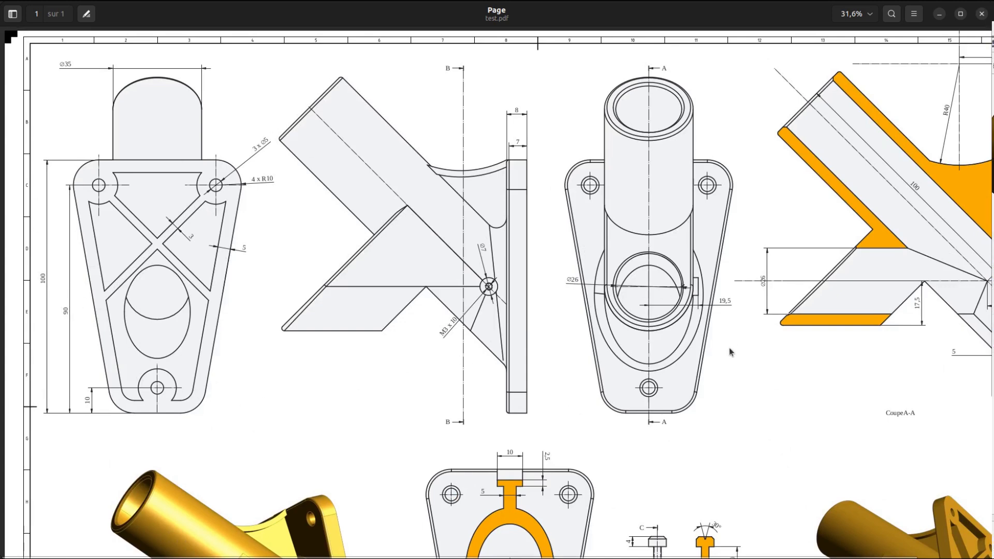
scroll(727, 347, "down", 3, "ctrl")
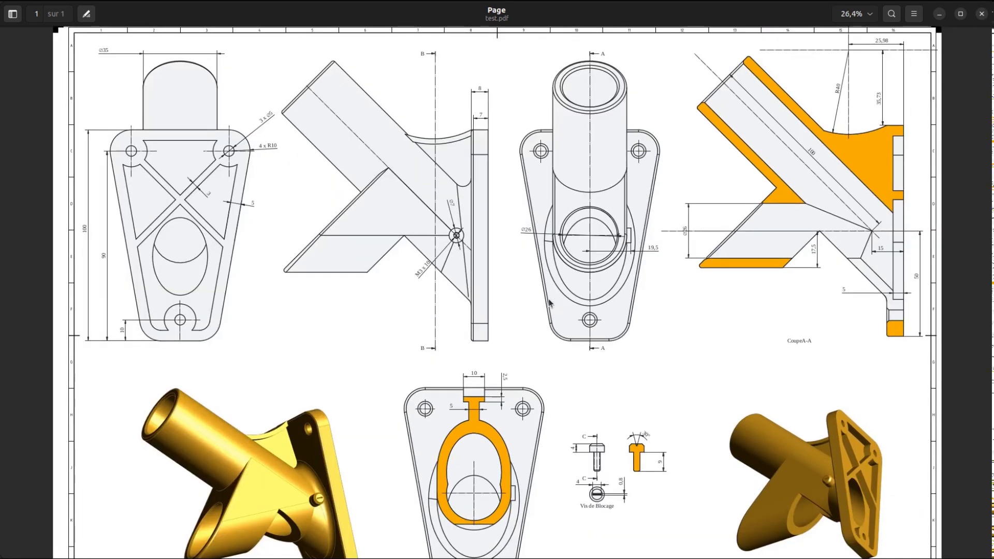